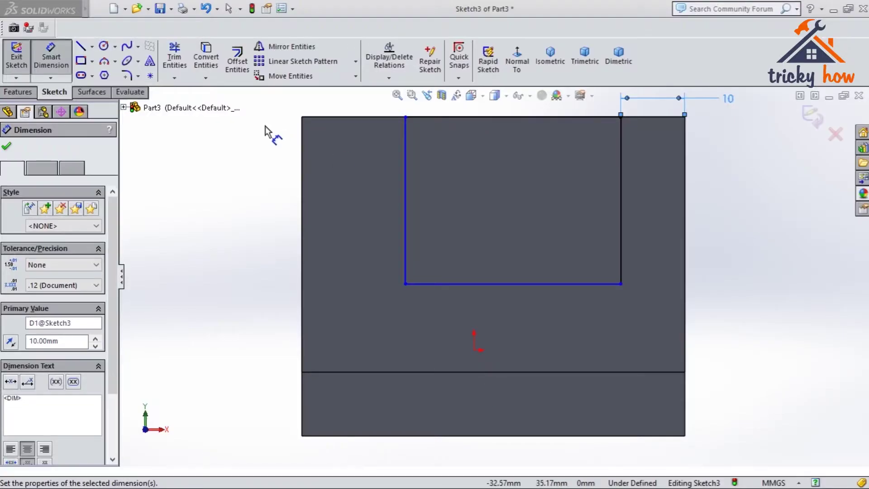
# Step: Dimension the notch's bottom line 20 mm above the bottom edge of the part
pyautogui.click(506, 284)
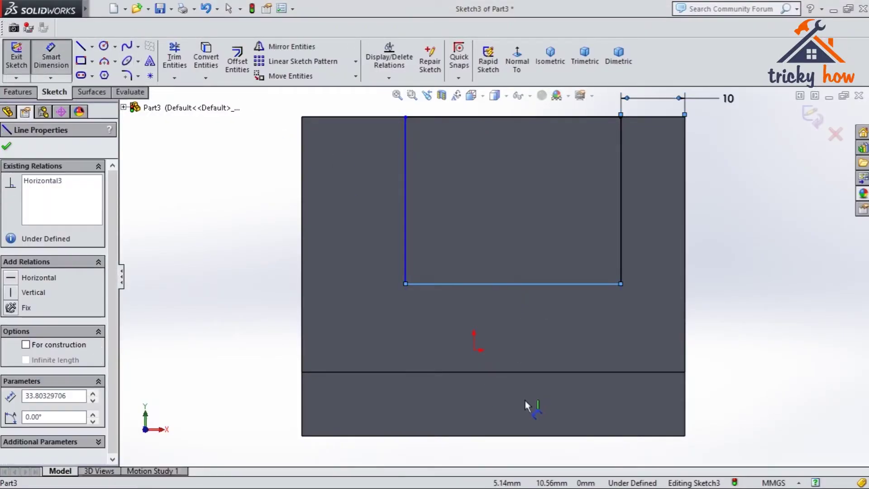
pyautogui.click(516, 435)
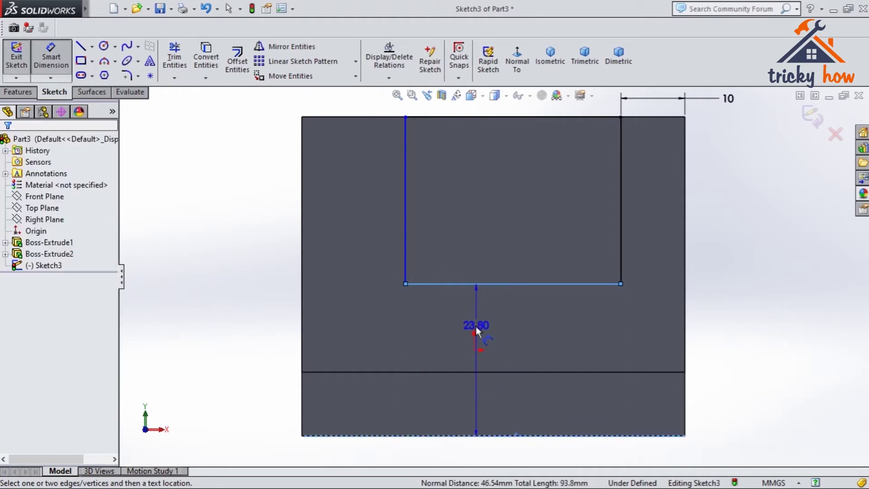
pyautogui.click(744, 355)
pyautogui.write('20')
pyautogui.press('Return')
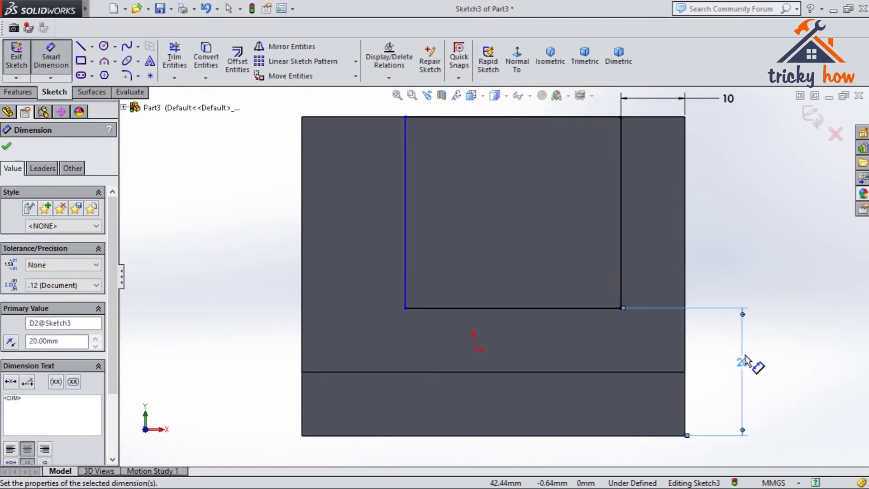
# Step: Check the reference drawing 5.jpg in Photos and dimension the notch's left vertical line 20 mm from the part's left edge
pyautogui.hotkey('alt', 'Tab')
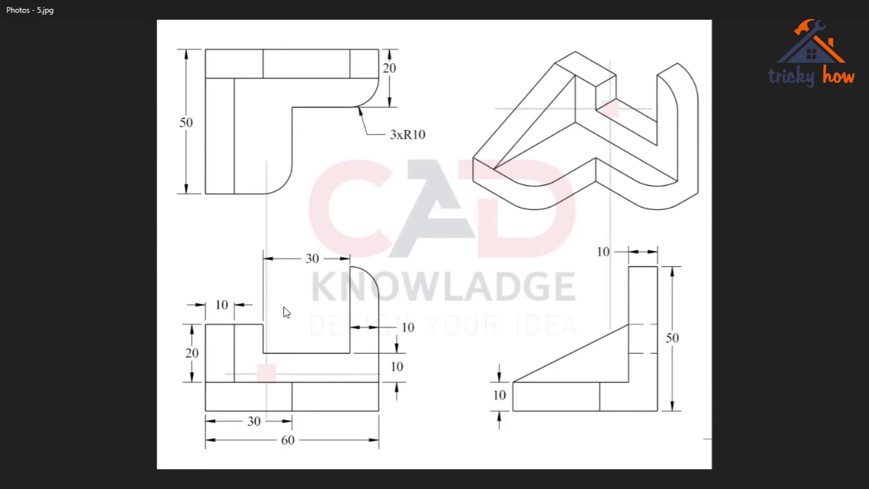
pyautogui.hotkey('alt', 'Tab')
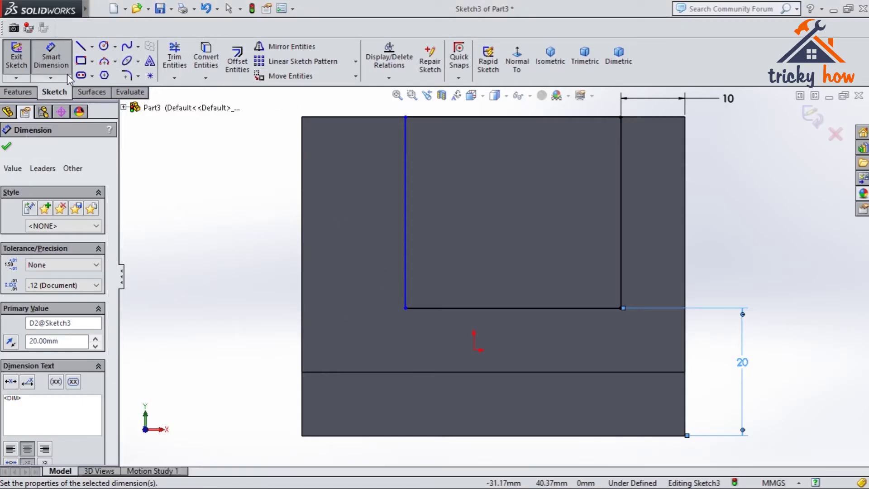
pyautogui.click(406, 210)
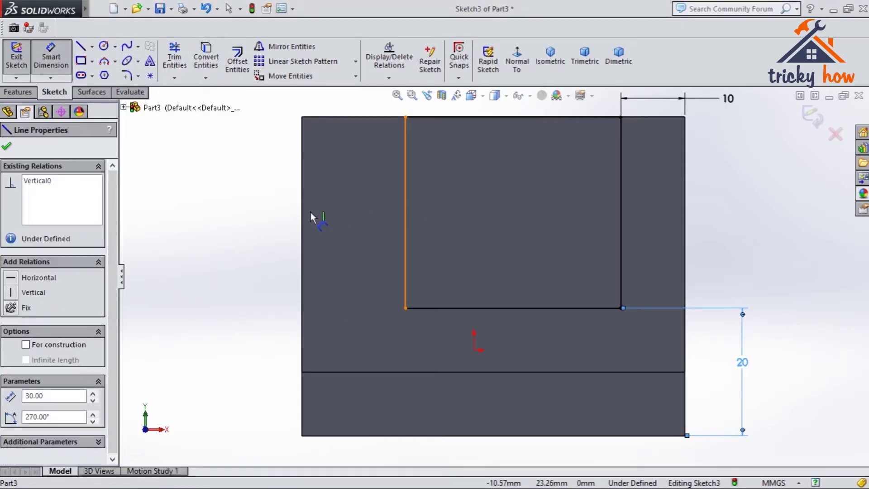
pyautogui.click(301, 215)
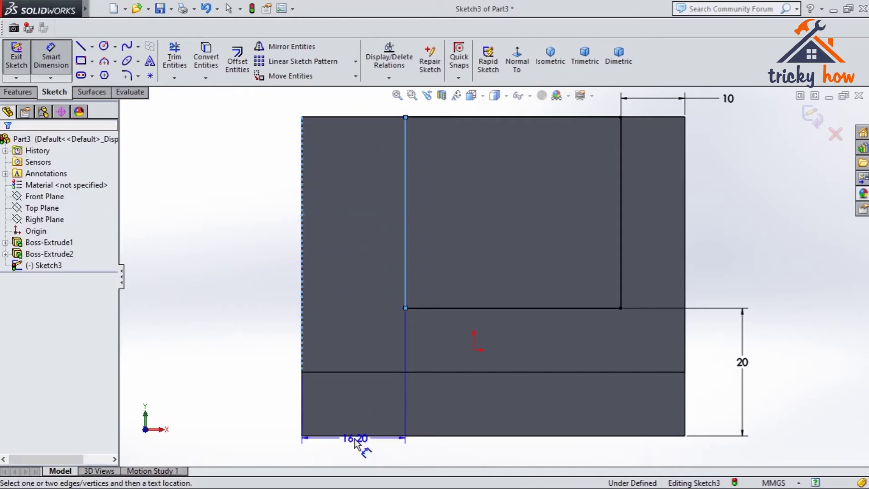
pyautogui.click(357, 456)
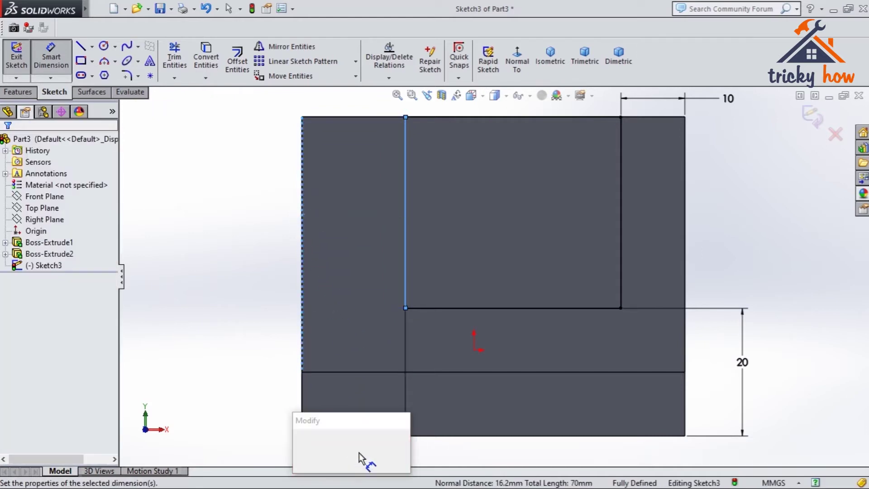
pyautogui.write('20')
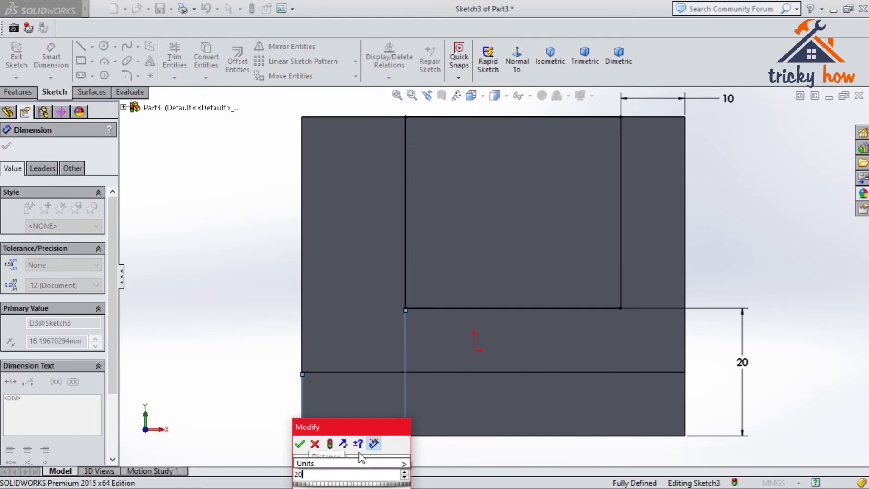
pyautogui.press('Return')
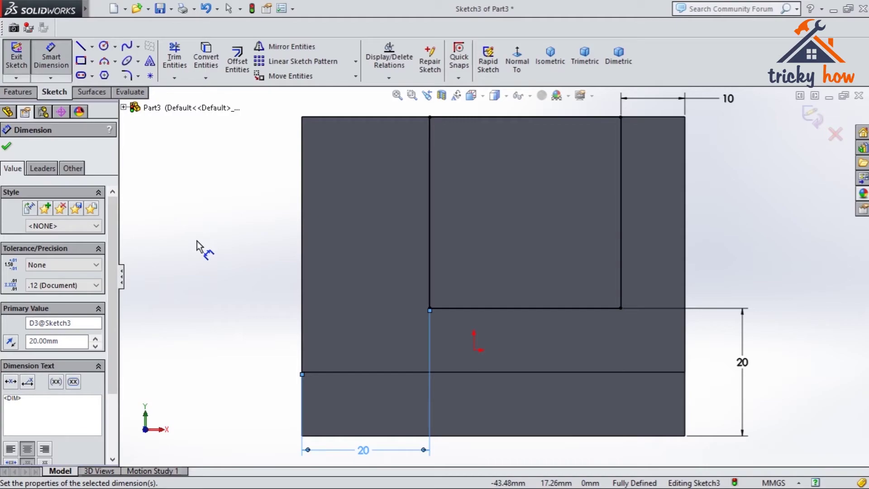
pyautogui.hotkey('alt', 'Tab')
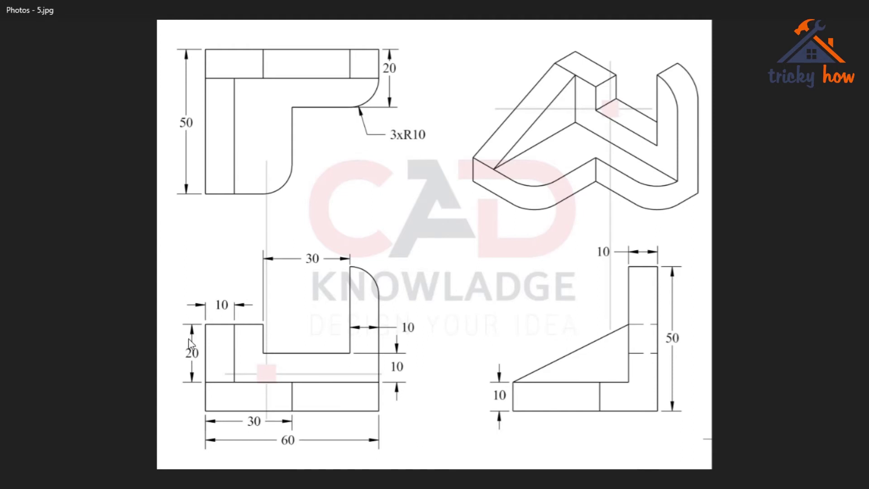
pyautogui.hotkey('alt', 'Tab')
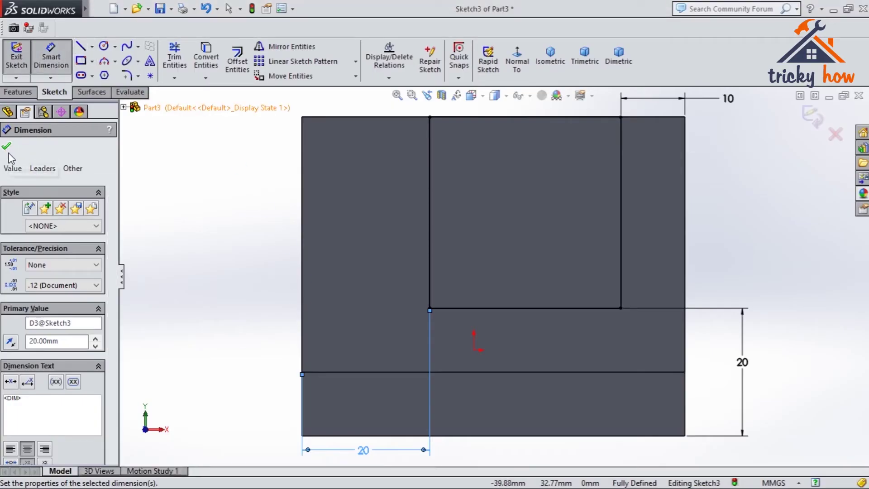
pyautogui.click(6, 146)
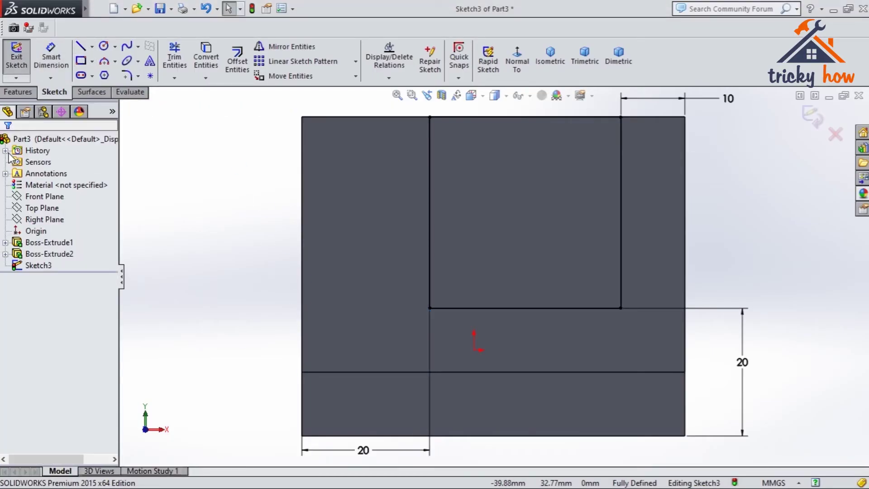
# Step: Sketch a horizontal line 20 mm long from the part's left edge to the notch's left vertical line
pyautogui.click(80, 47)
pyautogui.click(302, 244)
pyautogui.click(302, 220)
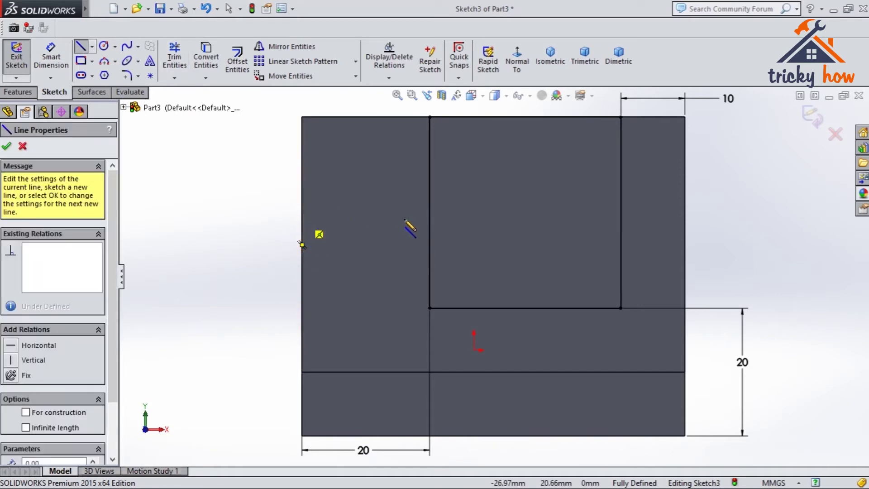
pyautogui.click(430, 218)
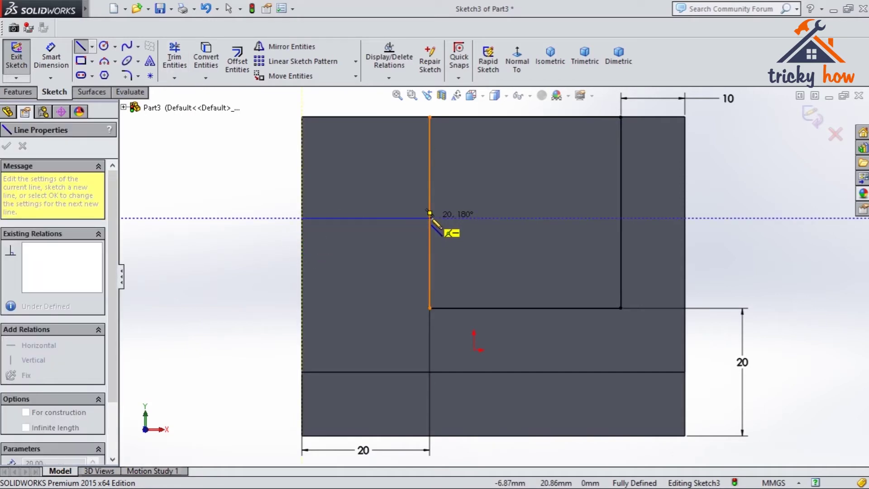
pyautogui.rightClick(430, 218)
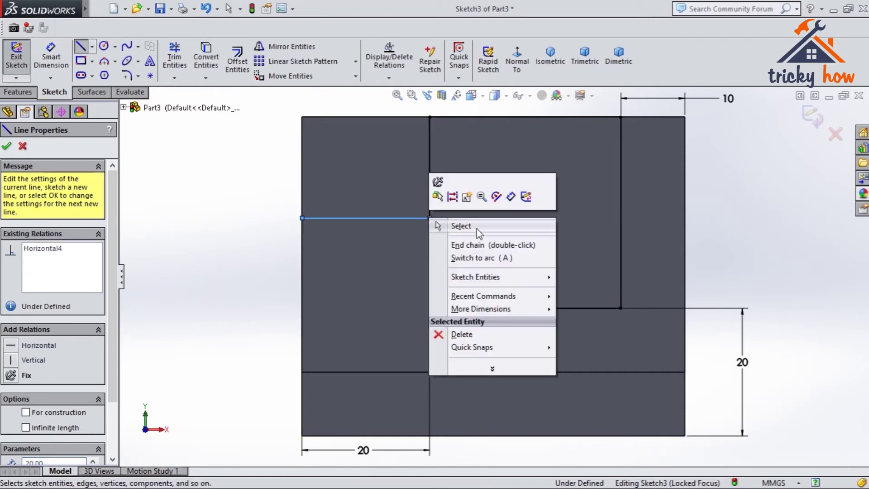
pyautogui.click(476, 226)
# Step: Dimension the new horizontal line 20 mm above the top edge of the base plate
pyautogui.click(51, 61)
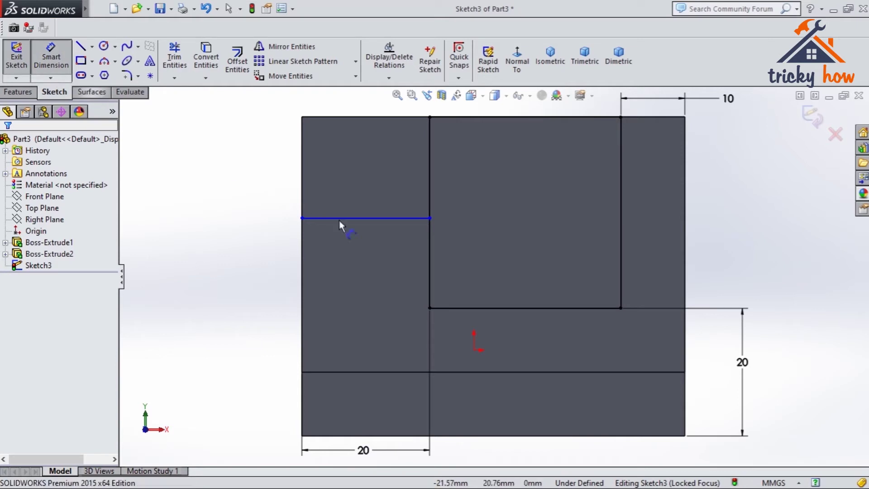
pyautogui.click(376, 219)
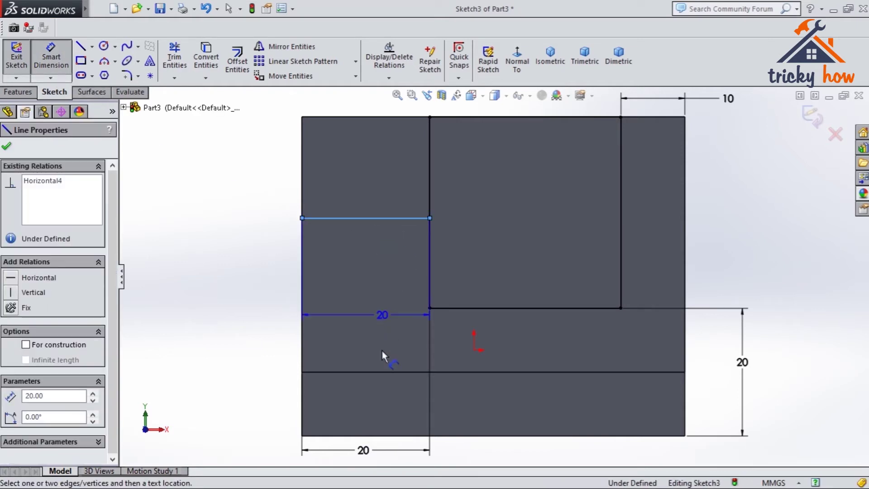
pyautogui.click(389, 372)
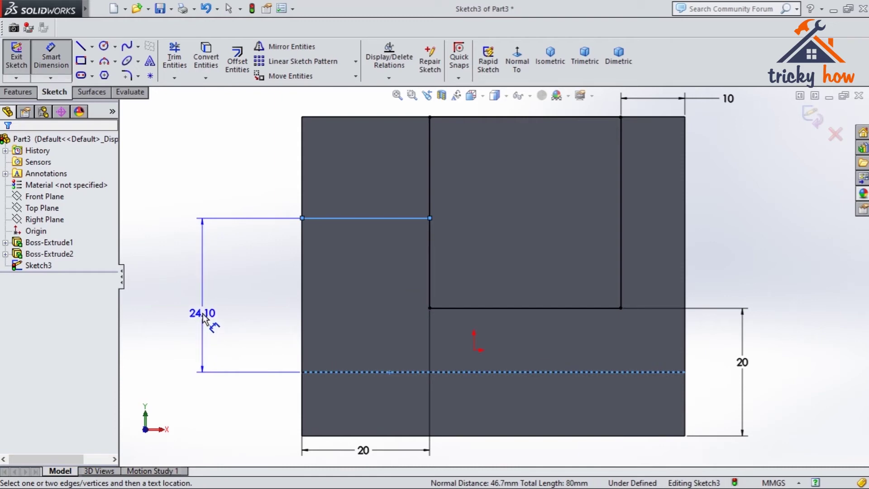
pyautogui.click(202, 314)
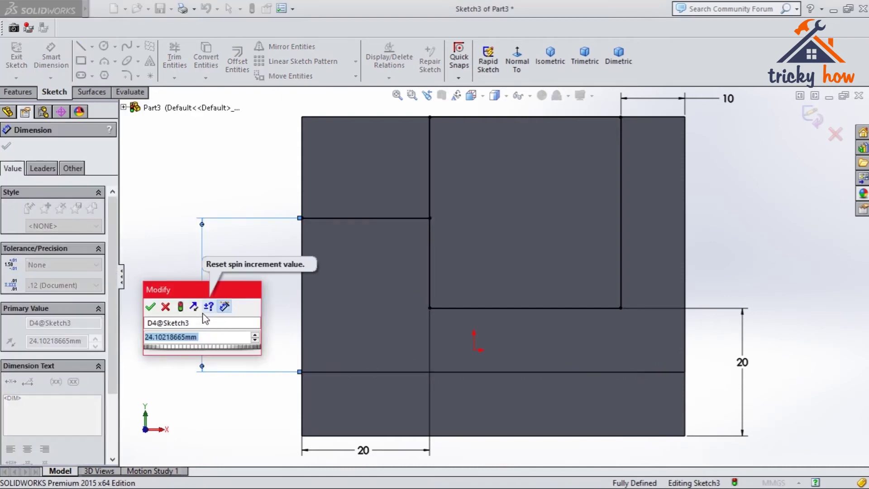
pyautogui.write('20')
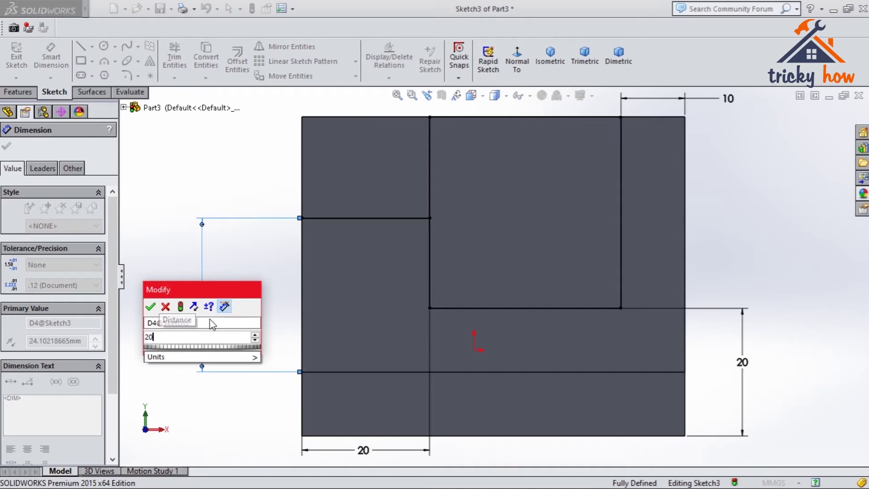
pyautogui.press('Return')
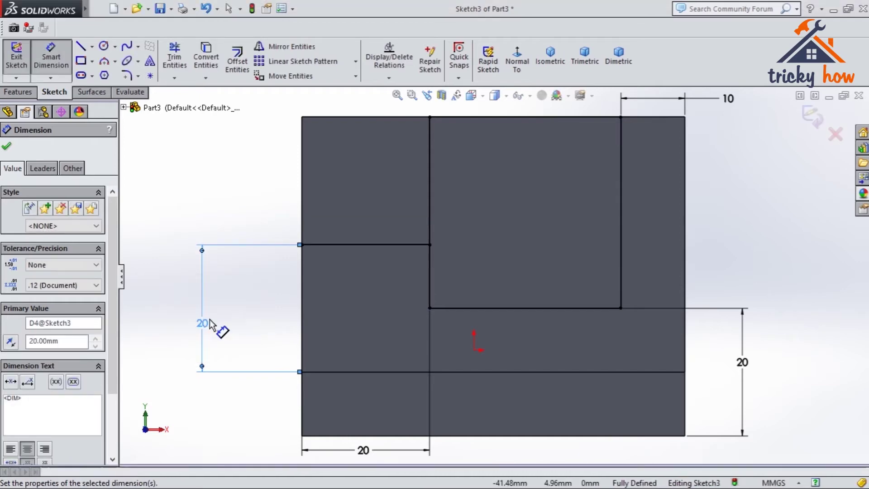
pyautogui.click(7, 147)
pyautogui.press('Escape')
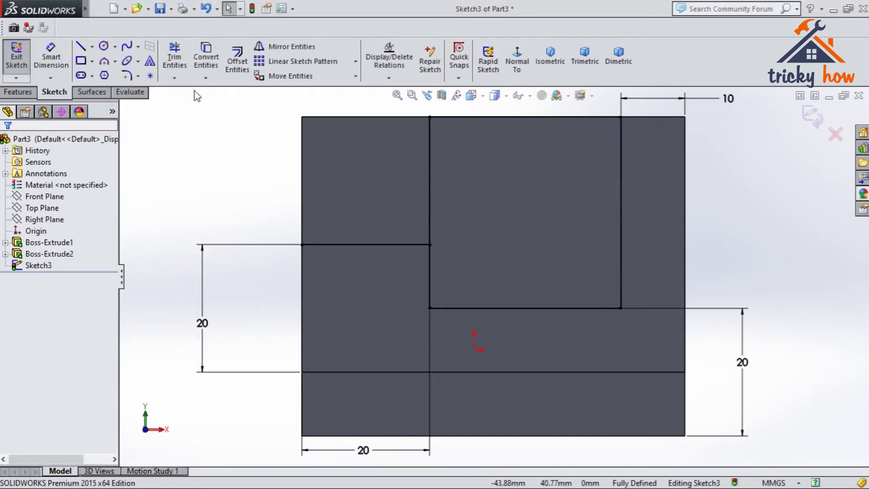
# Step: Trim away the part of the notch's left vertical line above the new horizontal line
pyautogui.click(177, 64)
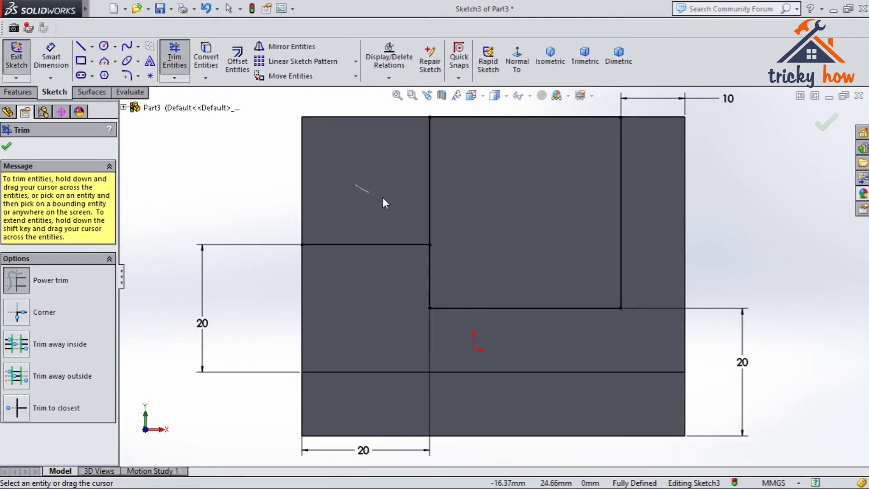
pyautogui.moveTo(461, 206); pyautogui.dragTo(460, 205)
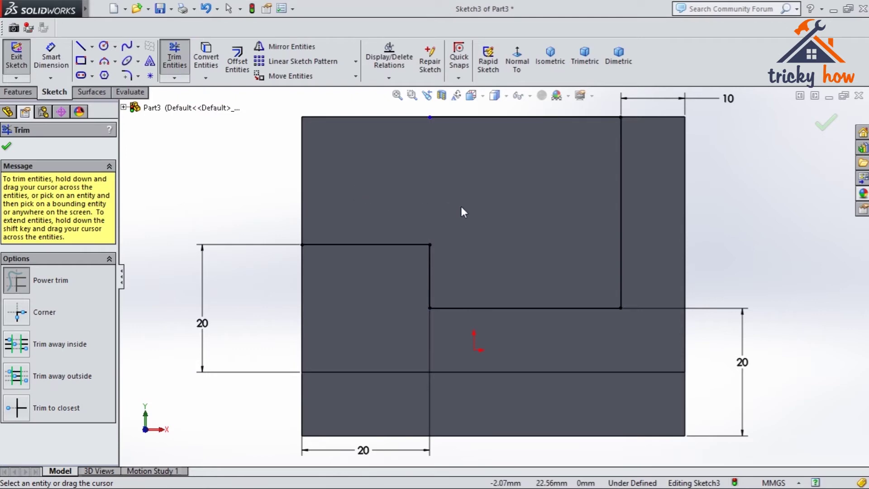
pyautogui.click(6, 147)
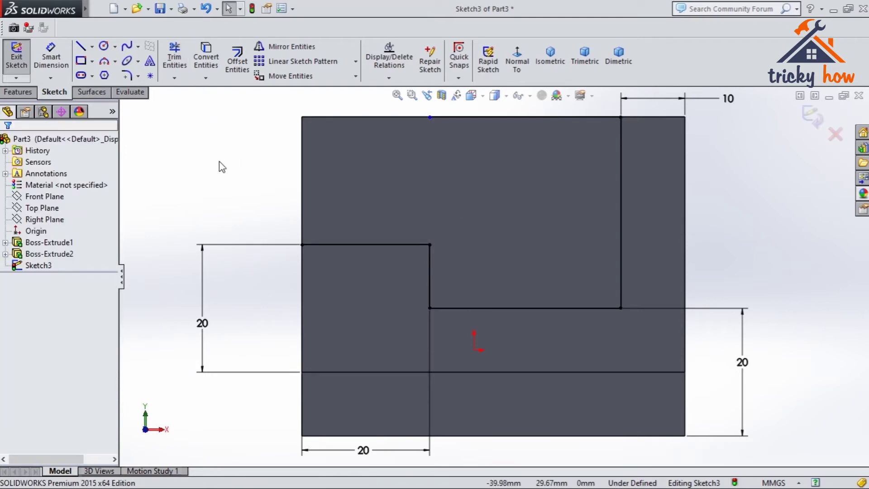
# Step: Close the cut profile with lines from the step's left end up to the upper-left corner and across to the notch's right vertical line
pyautogui.press('f')
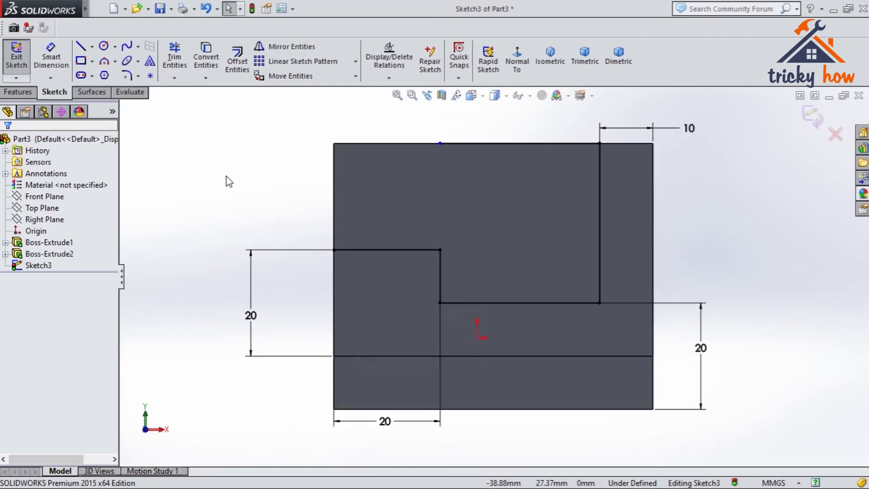
pyautogui.press('f')
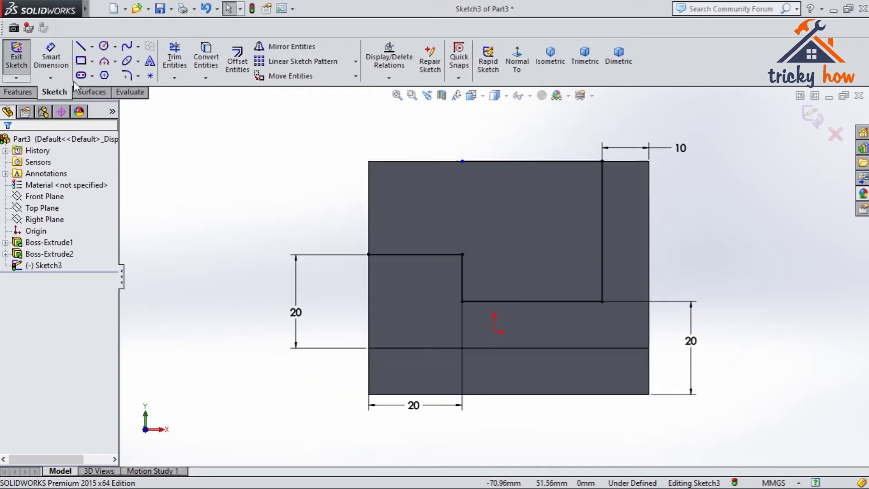
pyautogui.click(82, 51)
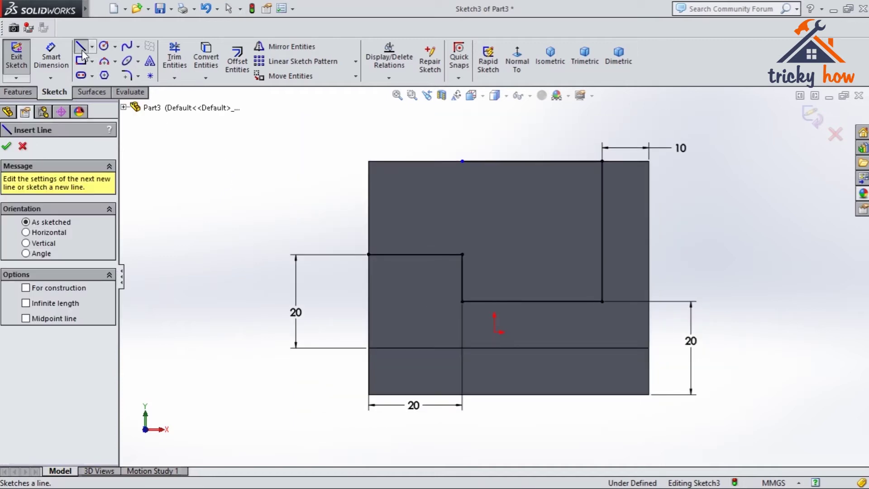
pyautogui.click(368, 254)
pyautogui.click(369, 161)
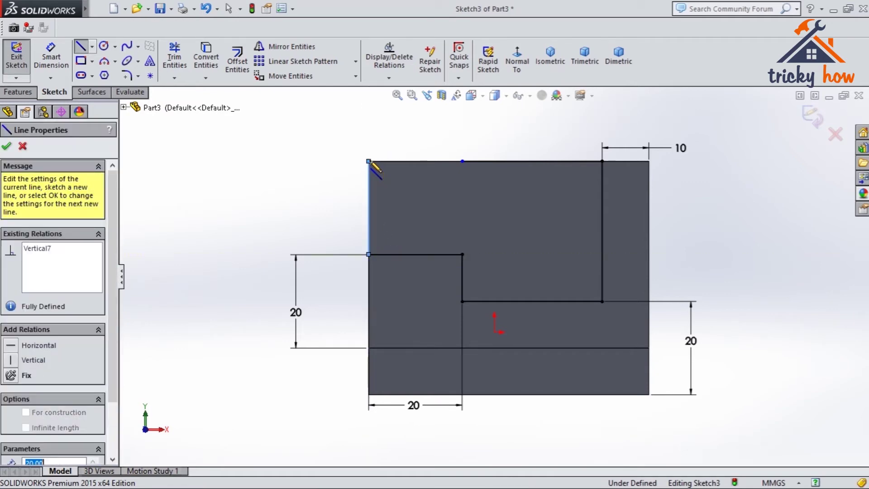
pyautogui.click(602, 161)
pyautogui.rightClick(604, 163)
pyautogui.click(622, 169)
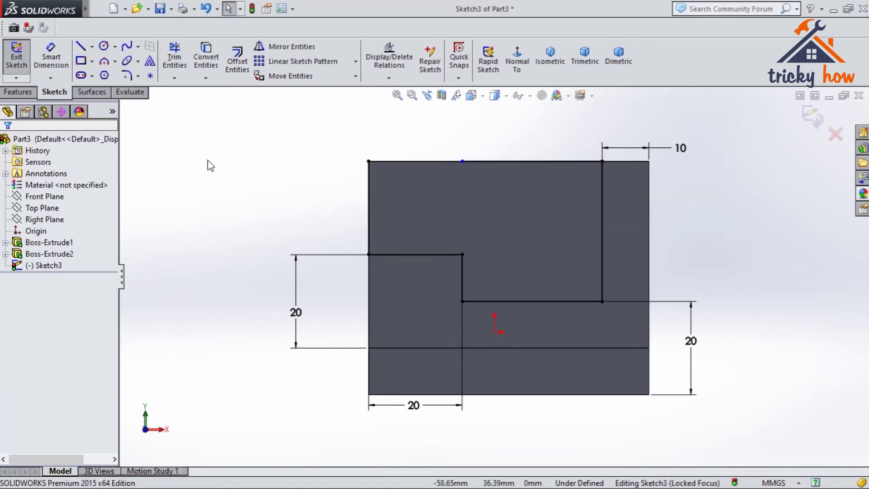
# Step: Cut-extrude the closed stepped notch region blind to a depth of 40 mm through the upright wall
pyautogui.click(28, 93)
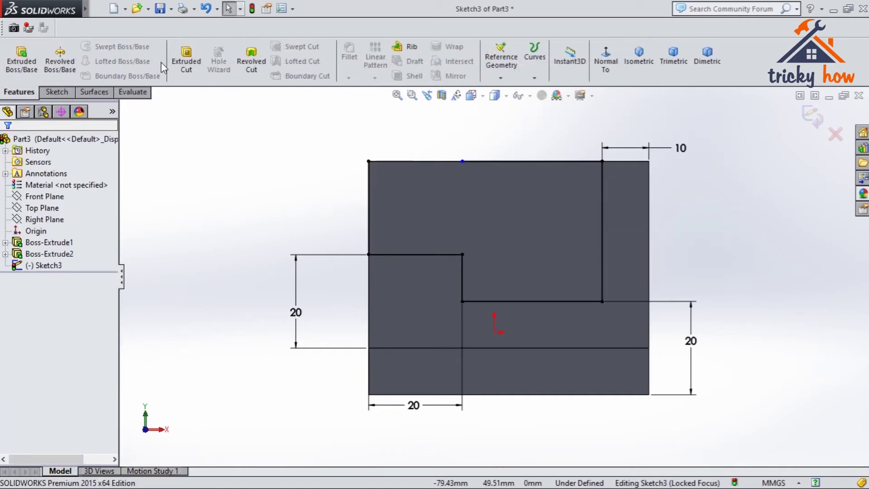
pyautogui.click(186, 64)
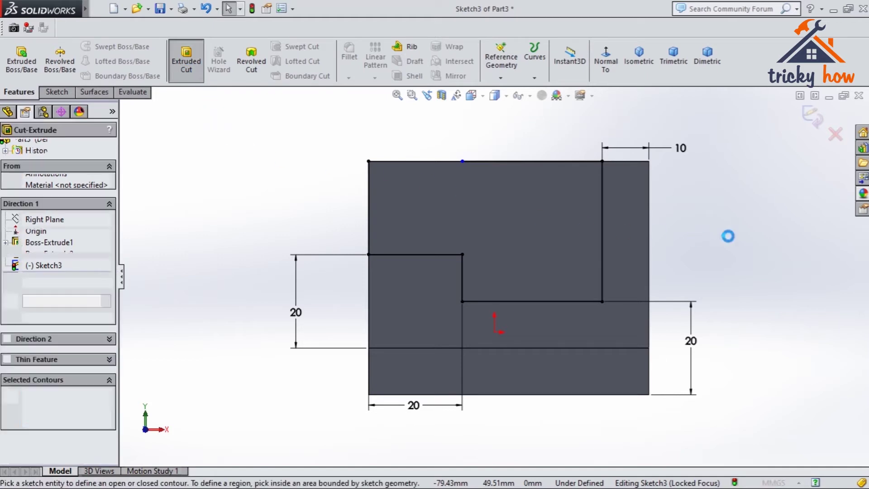
pyautogui.click(544, 243)
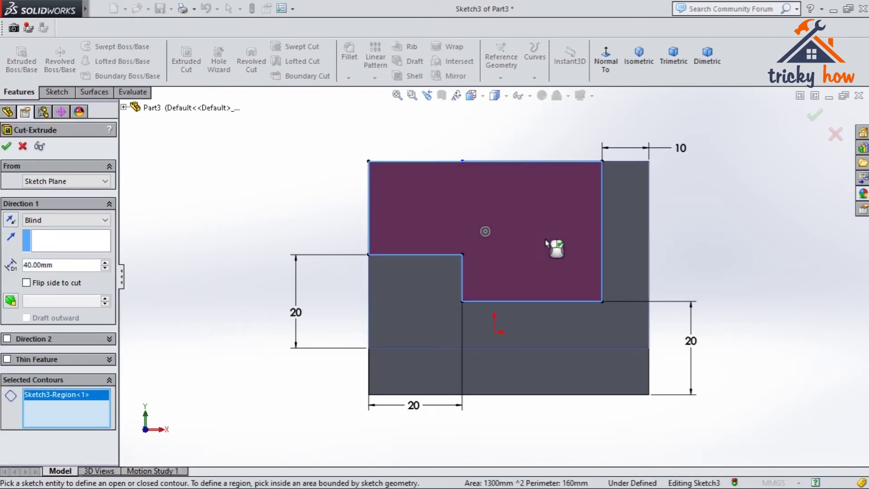
pyautogui.moveTo(748, 231); pyautogui.dragTo(680, 243, button='middle')
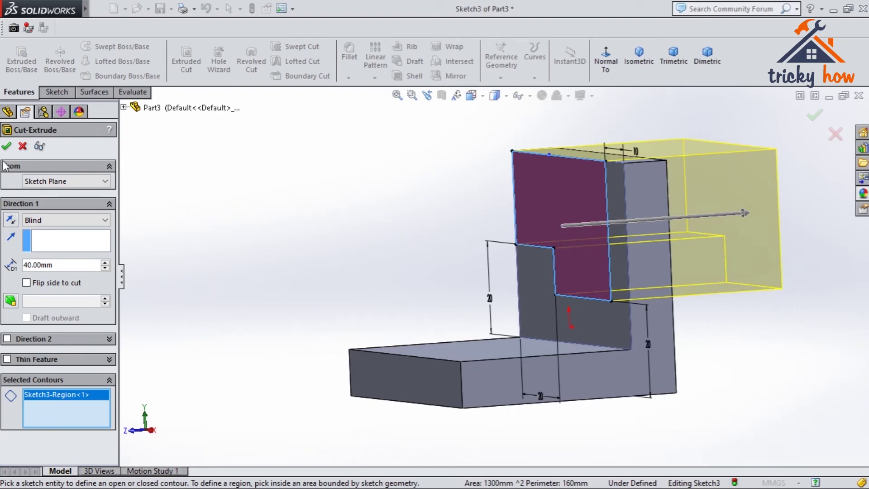
pyautogui.click(6, 146)
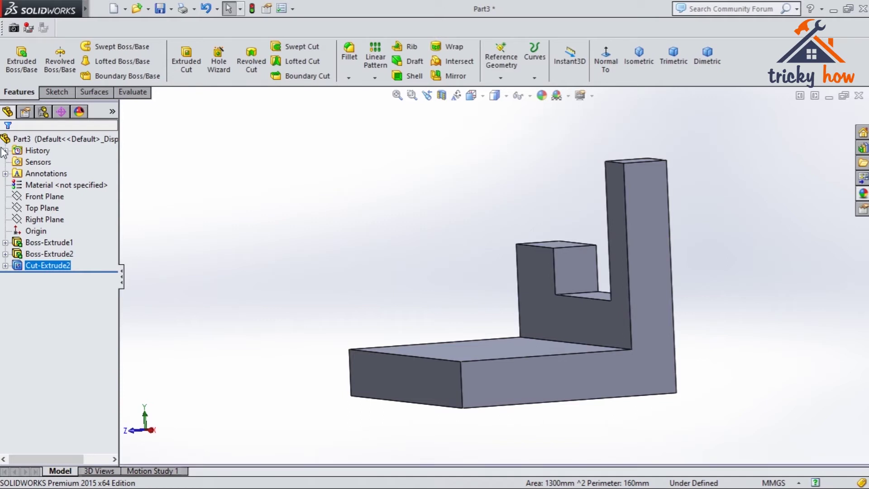
# Step: Start a sketch on the L-shaped end face beside the 20 mm step, viewed normal to that face
pyautogui.moveTo(347, 199); pyautogui.dragTo(407, 200, button='middle')
pyautogui.click(201, 213)
pyautogui.moveTo(673, 246); pyautogui.dragTo(695, 249, button='middle')
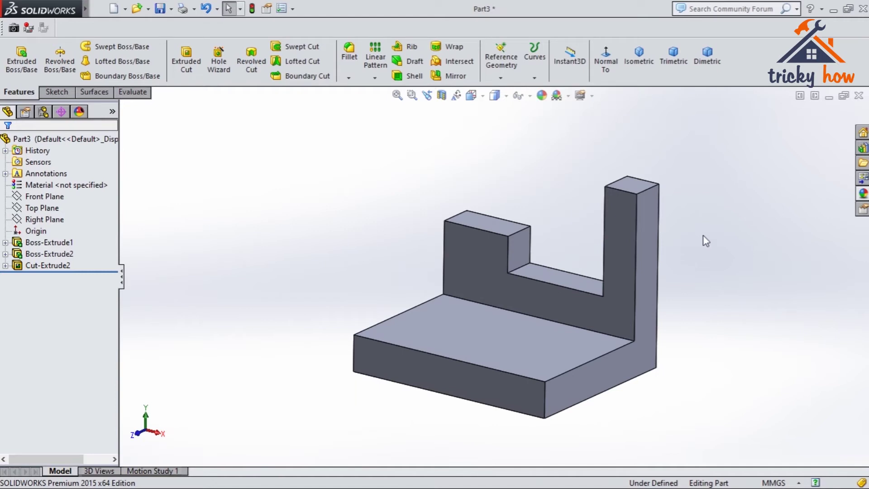
pyautogui.moveTo(704, 243); pyautogui.dragTo(683, 290, button='middle')
pyautogui.click(396, 288)
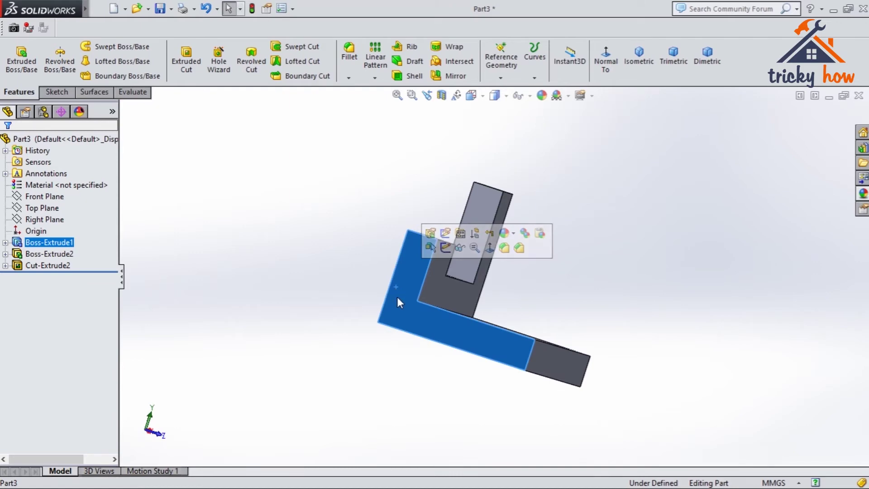
pyautogui.click(490, 247)
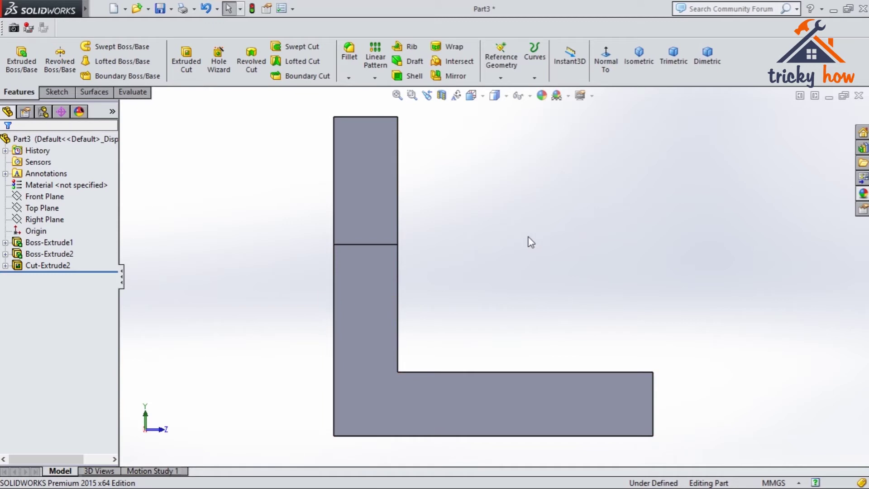
pyautogui.click(83, 138)
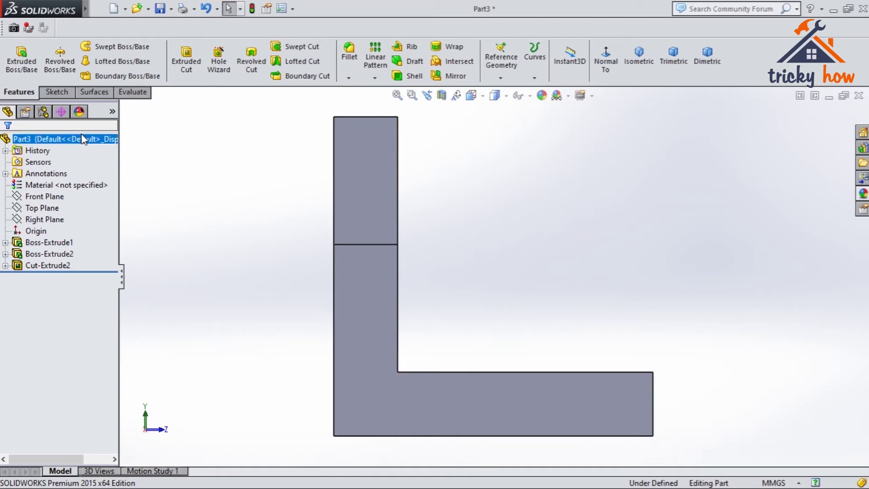
pyautogui.click(55, 92)
pyautogui.click(10, 67)
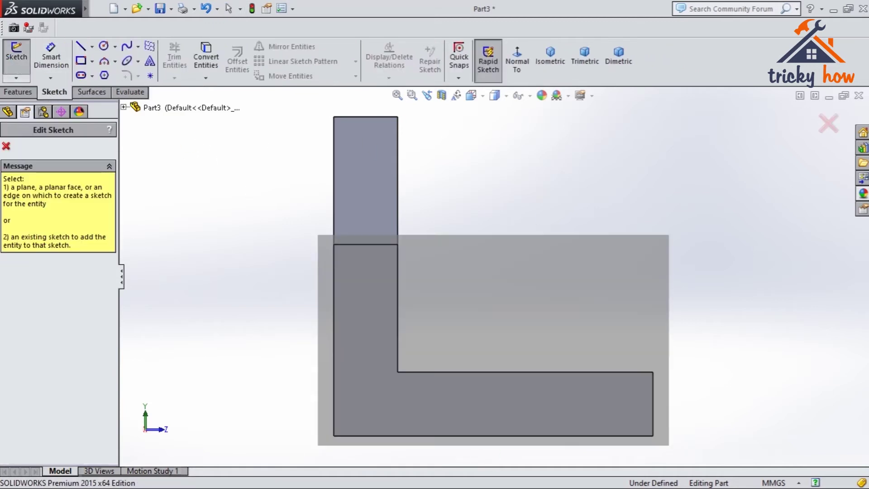
pyautogui.click(472, 404)
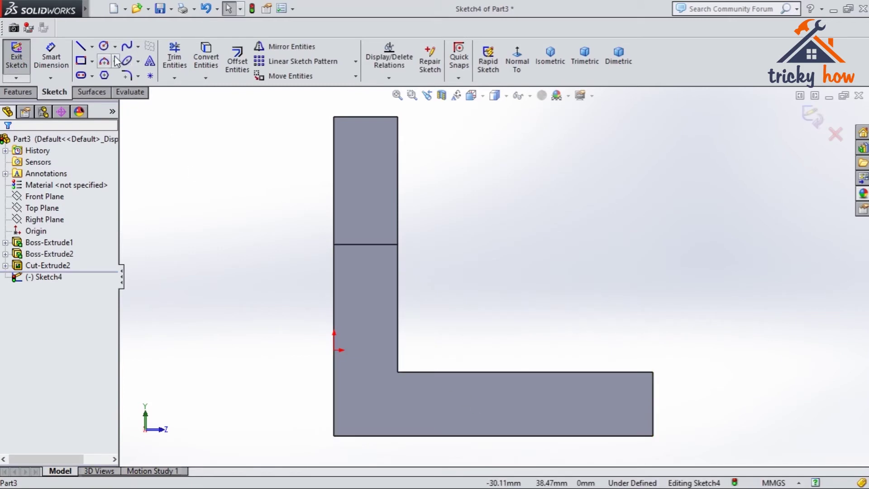
# Step: Sketch a closed triangular rib profile running 40 mm along the base plate's top edge and 20 mm up the upright wall
pyautogui.click(80, 47)
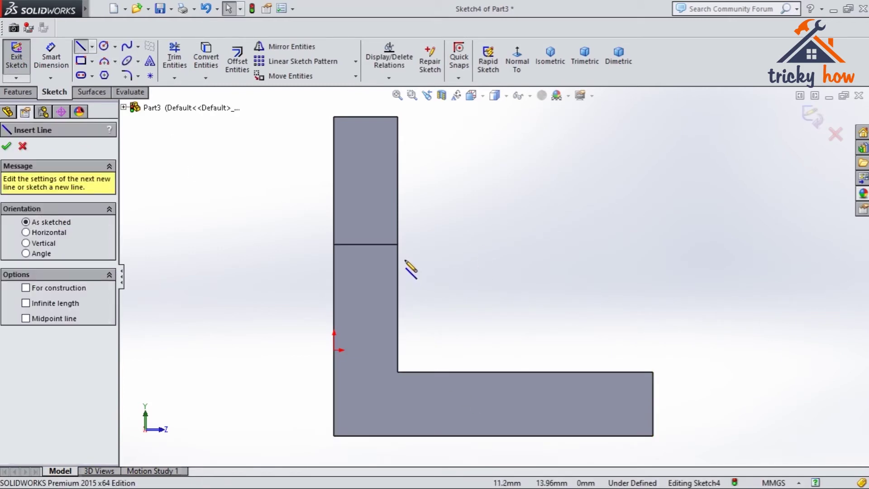
pyautogui.click(397, 245)
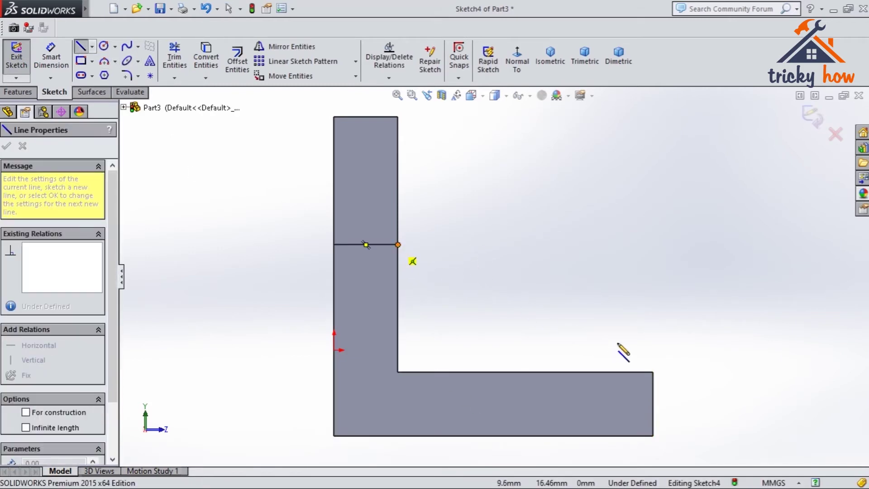
pyautogui.click(652, 372)
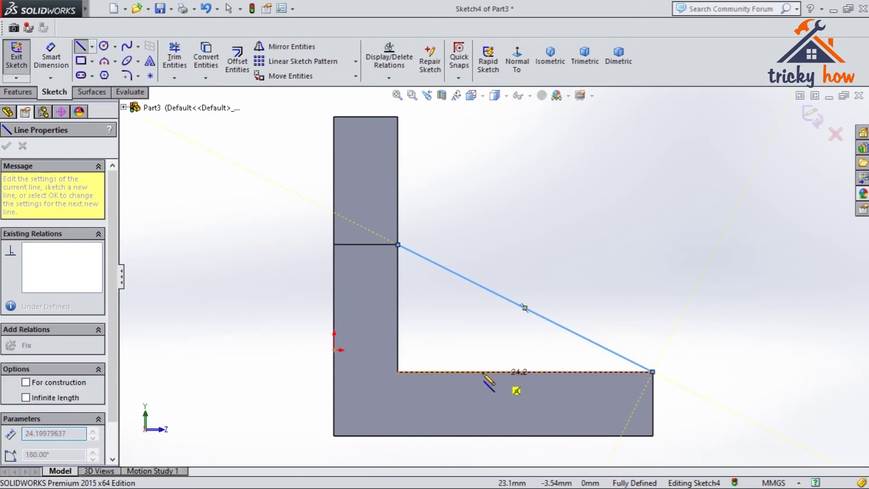
pyautogui.click(398, 372)
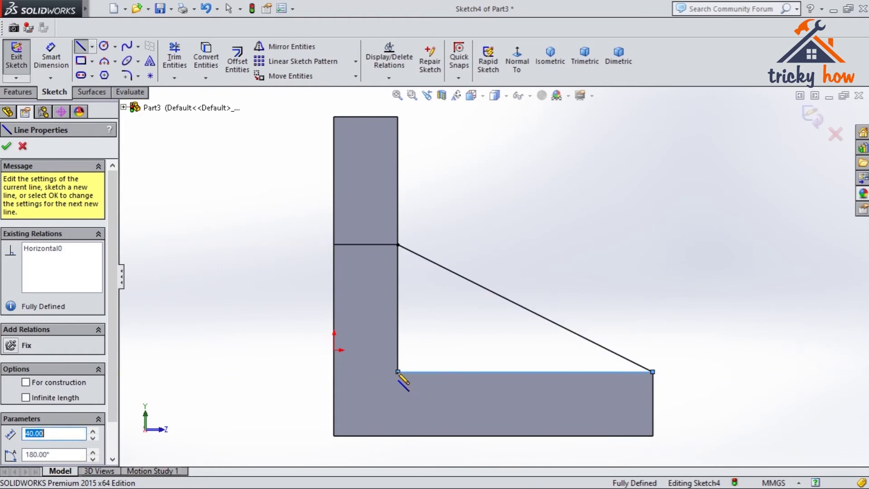
pyautogui.click(398, 245)
pyautogui.rightClick(399, 250)
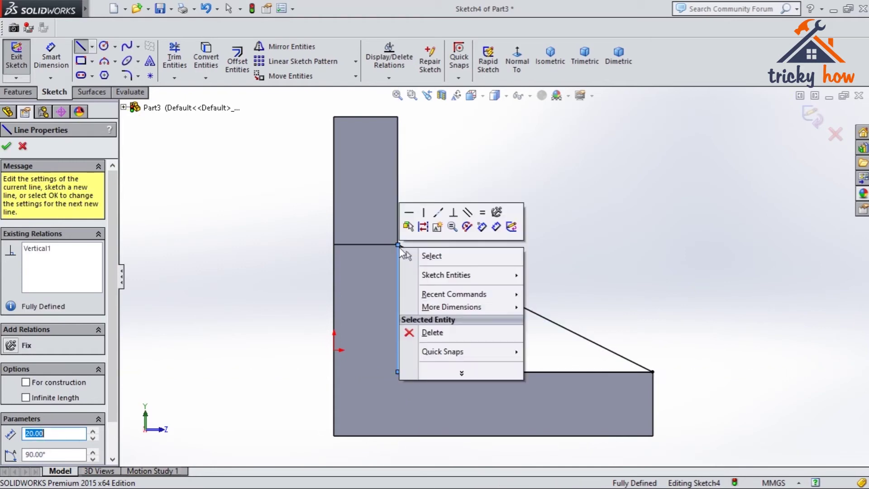
pyautogui.click(435, 258)
# Step: Check the rib thickness in the 5.jpg drawing and extrude the triangle 10 mm inward over the base plate, merged with the body
pyautogui.hotkey('alt', 'Tab')
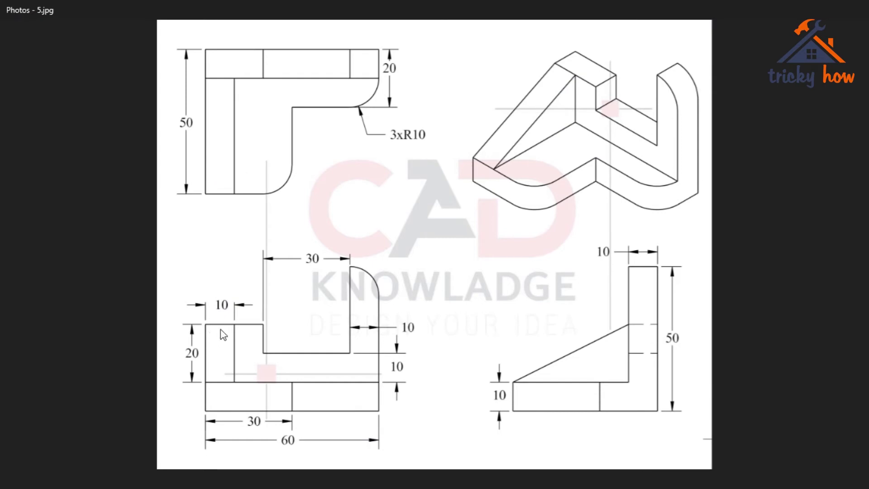
pyautogui.hotkey('alt', 'Tab')
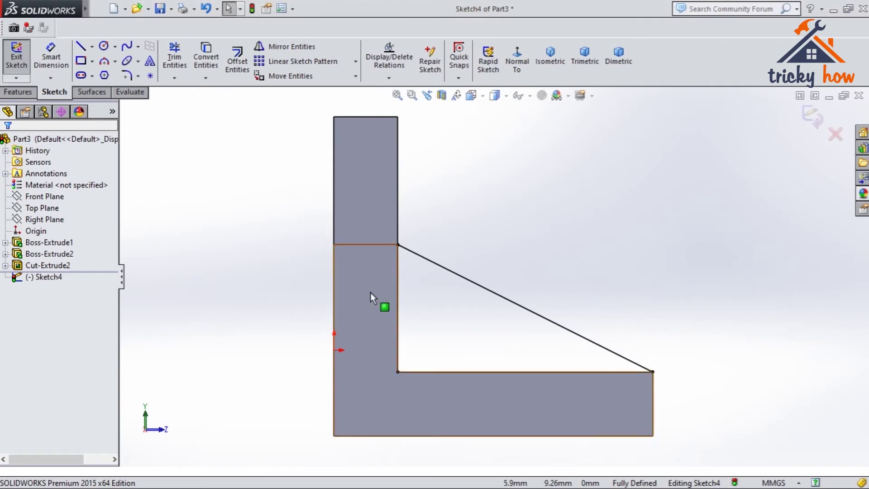
pyautogui.click(14, 92)
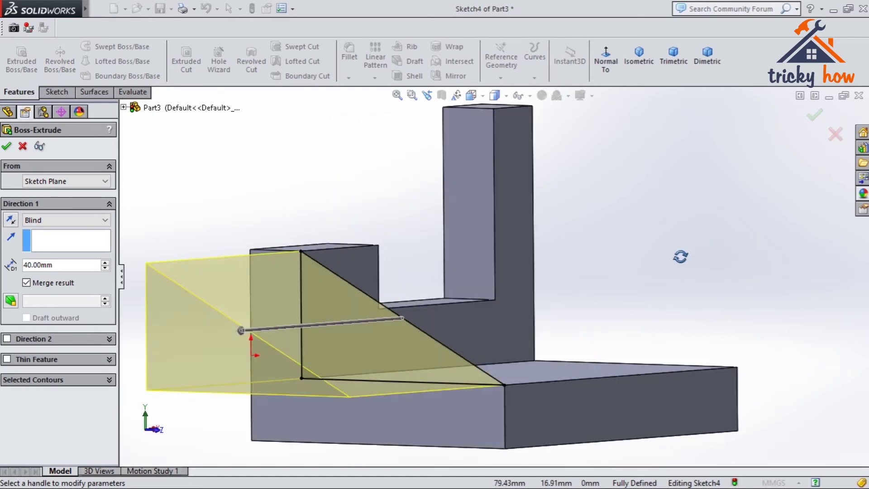
pyautogui.click(10, 221)
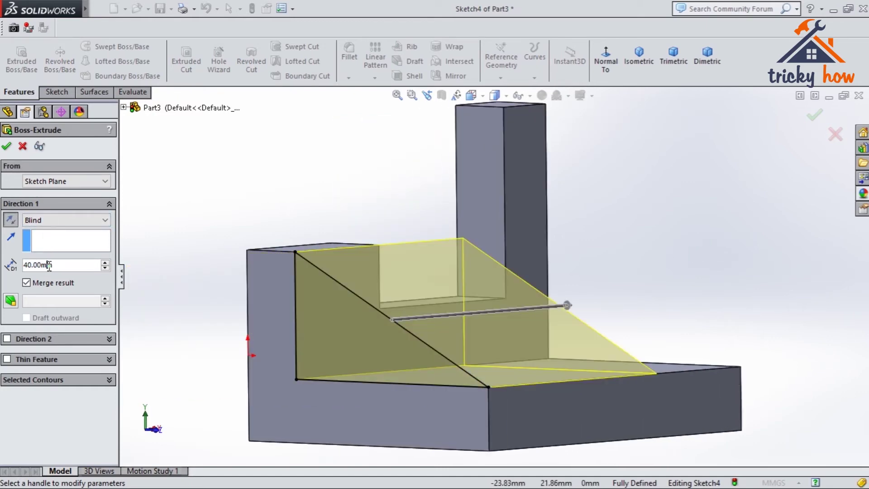
pyautogui.doubleClick(66, 264)
pyautogui.write('10')
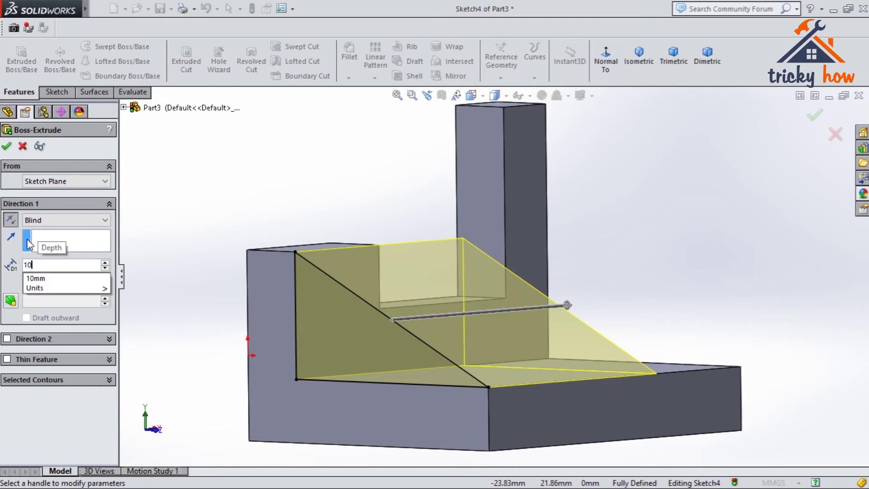
pyautogui.press('Return')
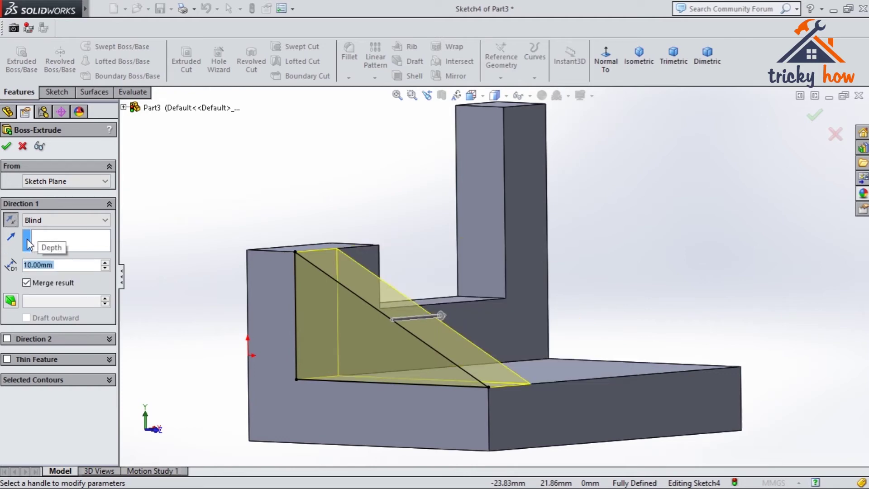
pyautogui.click(7, 147)
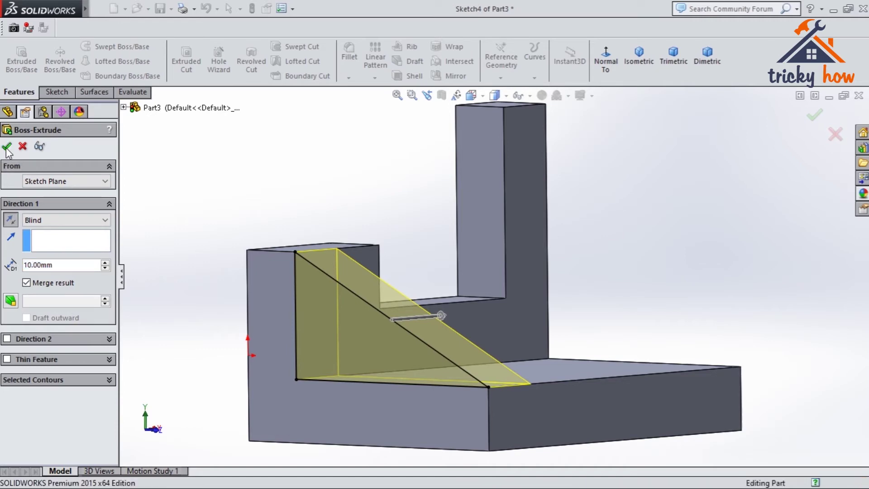
# Step: Start a sketch on the base plate's top face, viewed normal to it, and consult the 5.jpg drawing for the corner cutout
pyautogui.moveTo(651, 275); pyautogui.dragTo(714, 244, button='middle')
pyautogui.moveTo(728, 201); pyautogui.dragTo(733, 258, button='middle')
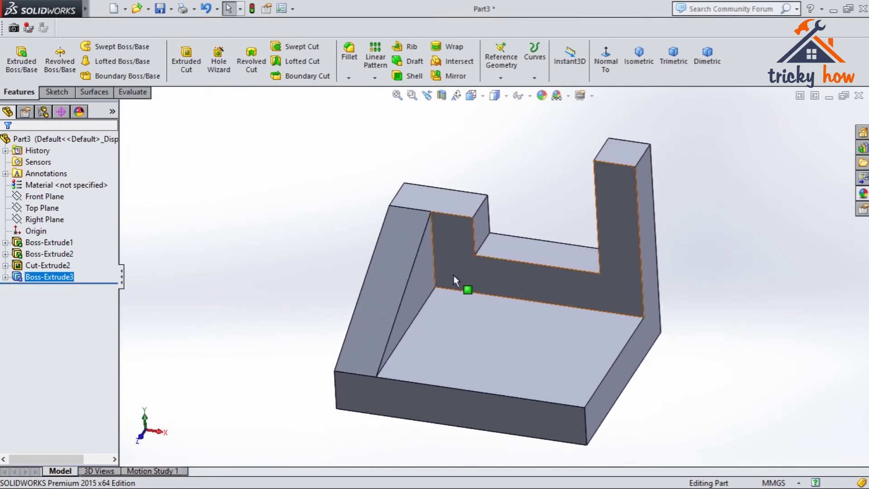
pyautogui.click(764, 287)
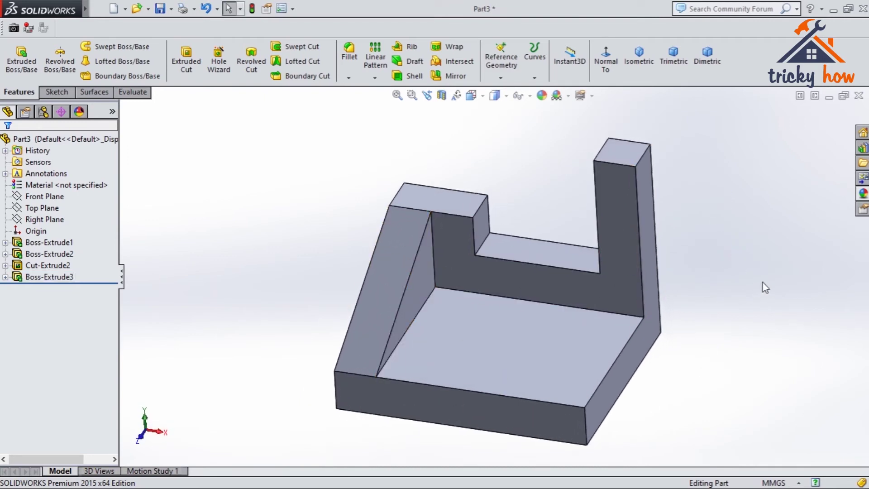
pyautogui.moveTo(764, 329); pyautogui.dragTo(776, 411, button='middle')
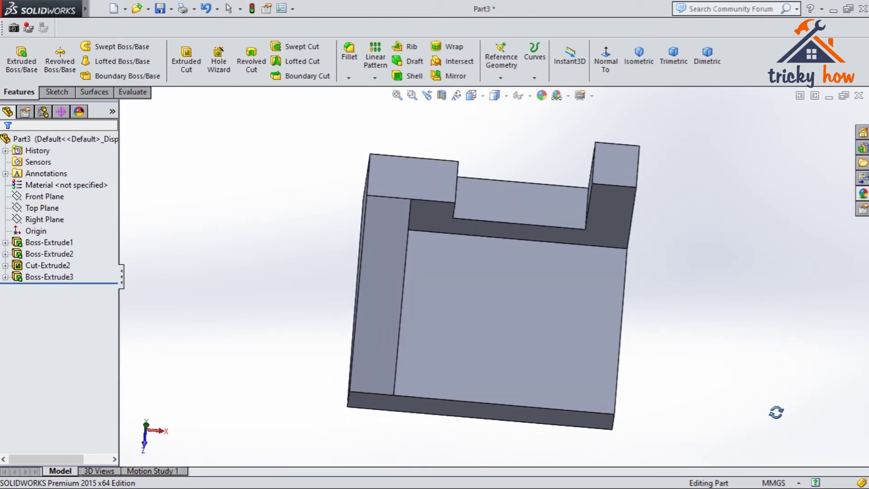
pyautogui.moveTo(777, 350); pyautogui.dragTo(769, 312, button='middle')
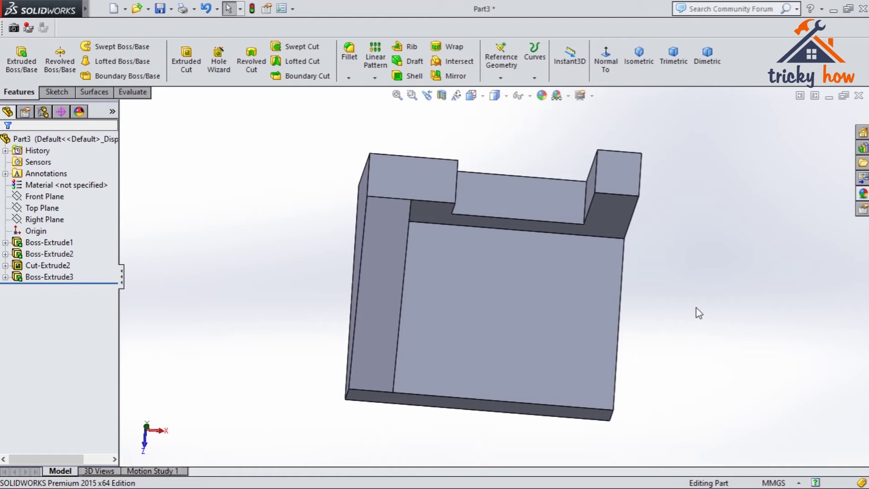
pyautogui.click(480, 311)
pyautogui.click(574, 272)
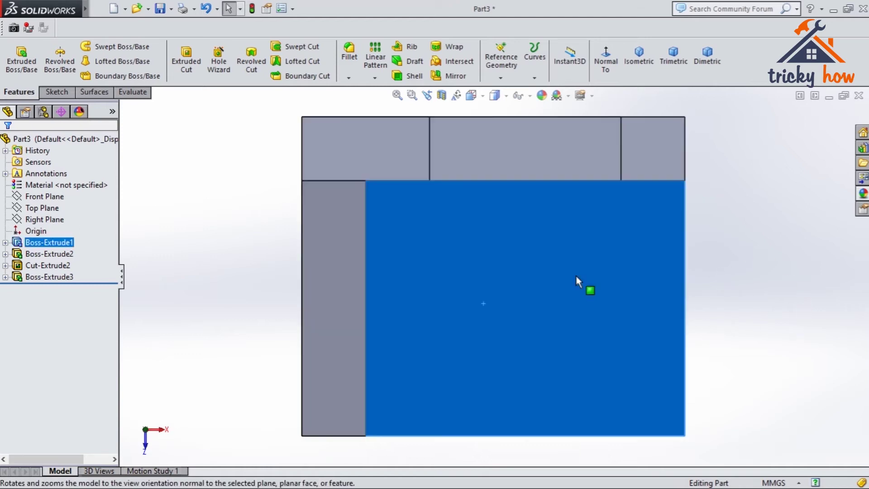
pyautogui.click(57, 91)
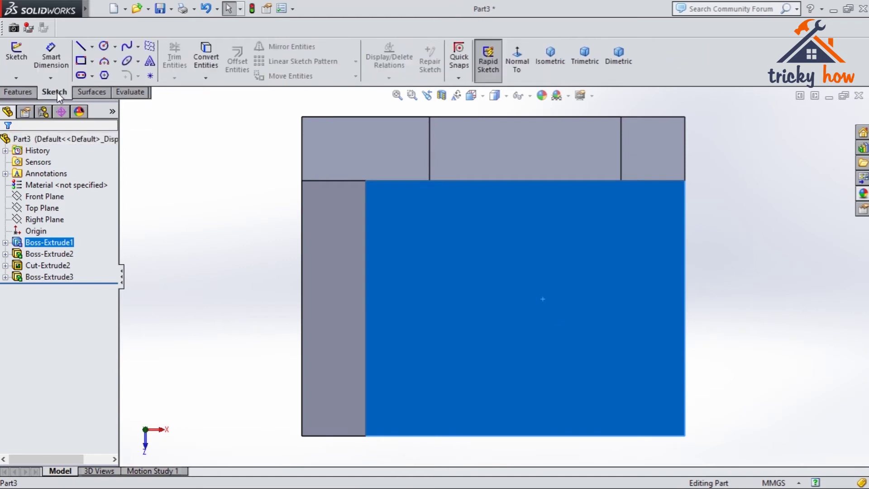
pyautogui.click(14, 57)
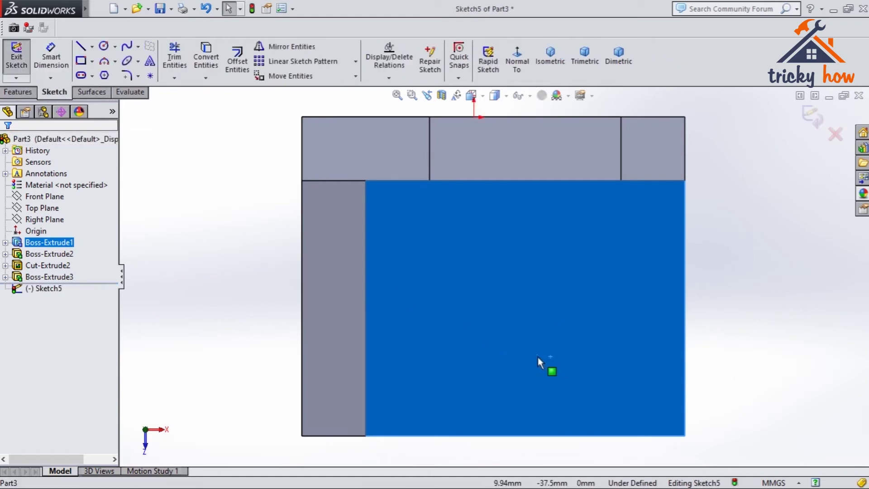
pyautogui.click(820, 342)
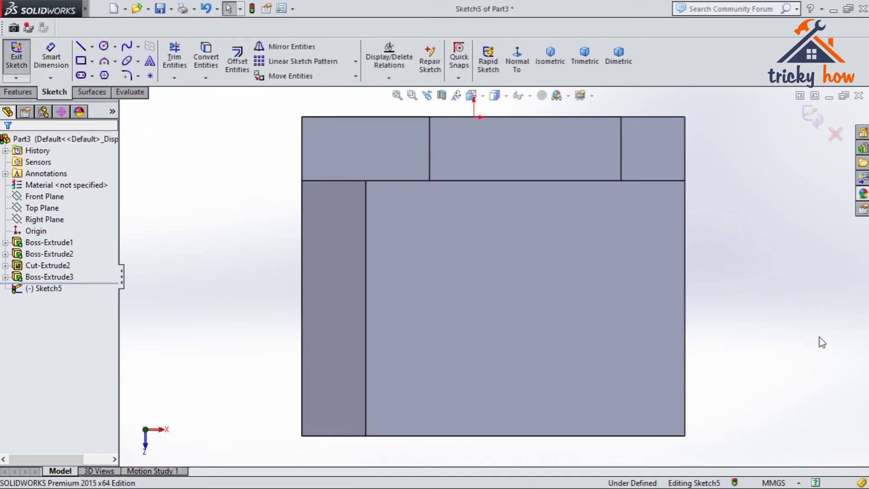
pyautogui.hotkey('alt', 'Tab')
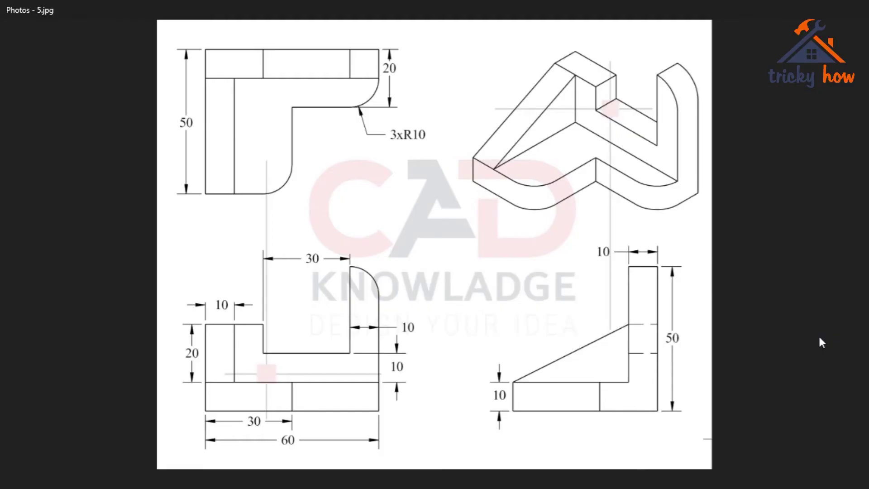
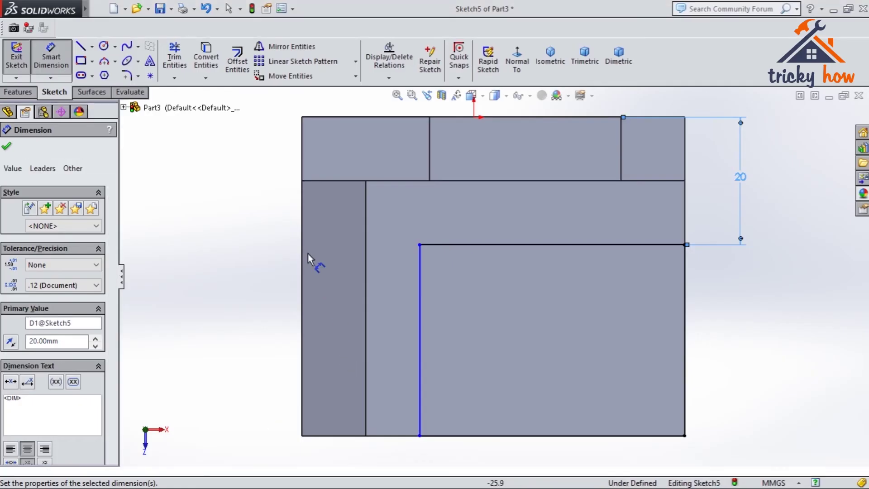
# Step: Dimension the cutout rectangle's inner vertical side 30 mm from the base plate's outer edge on the rib side
pyautogui.click(420, 319)
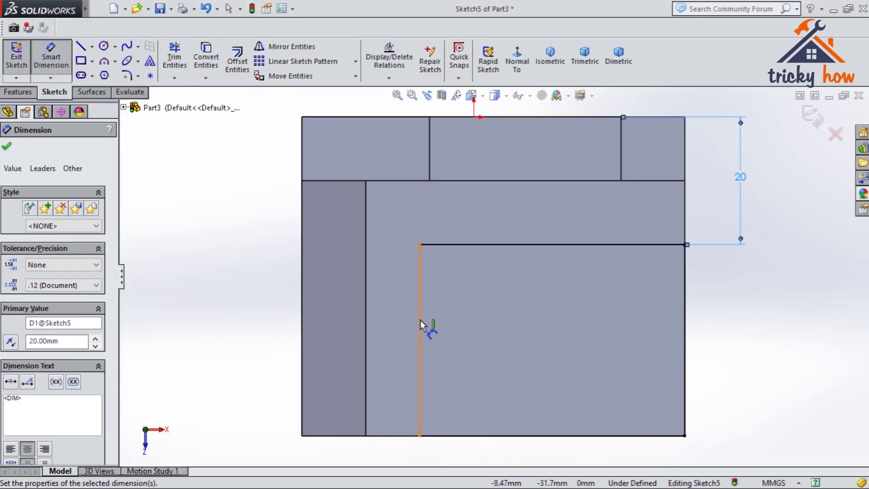
pyautogui.click(303, 312)
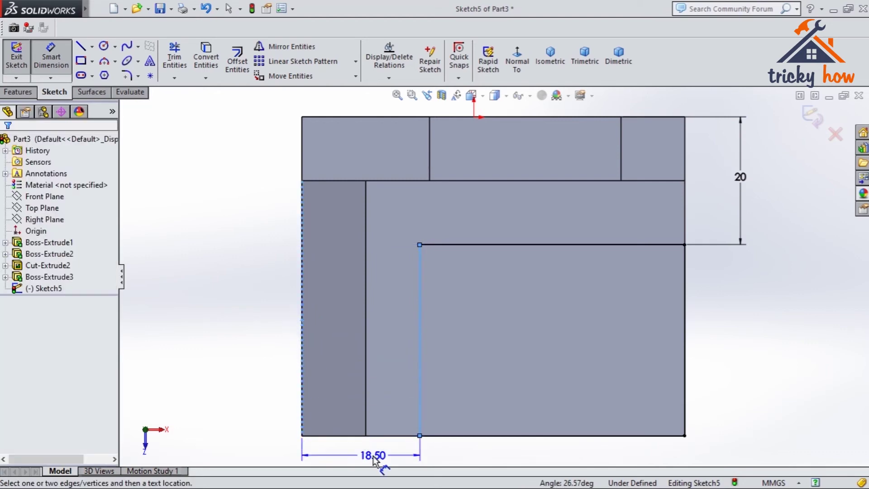
pyautogui.click(374, 458)
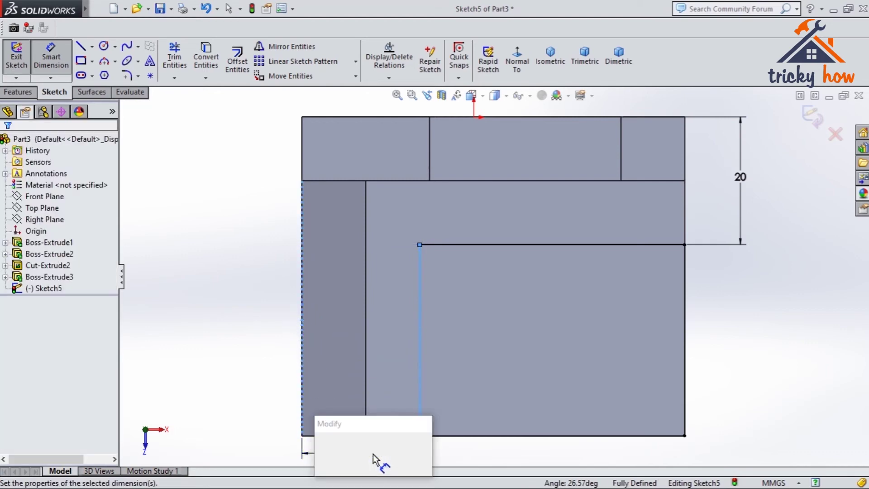
pyautogui.write('18.5')
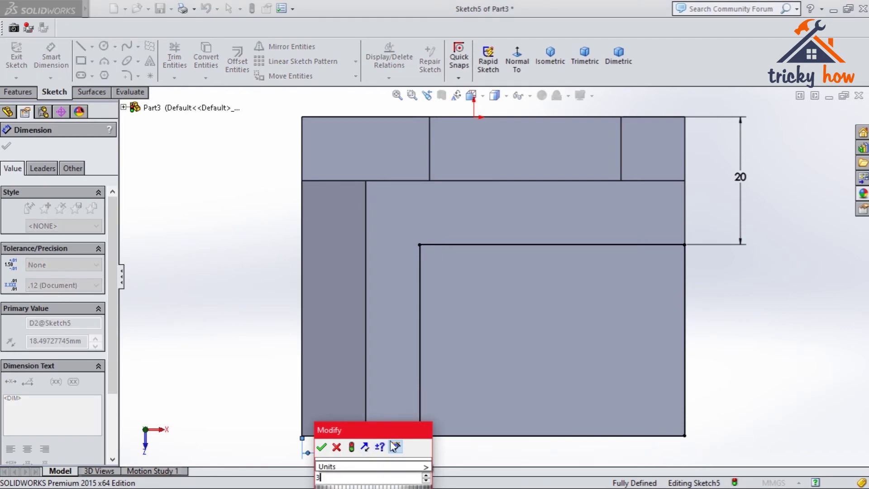
pyautogui.press('Return')
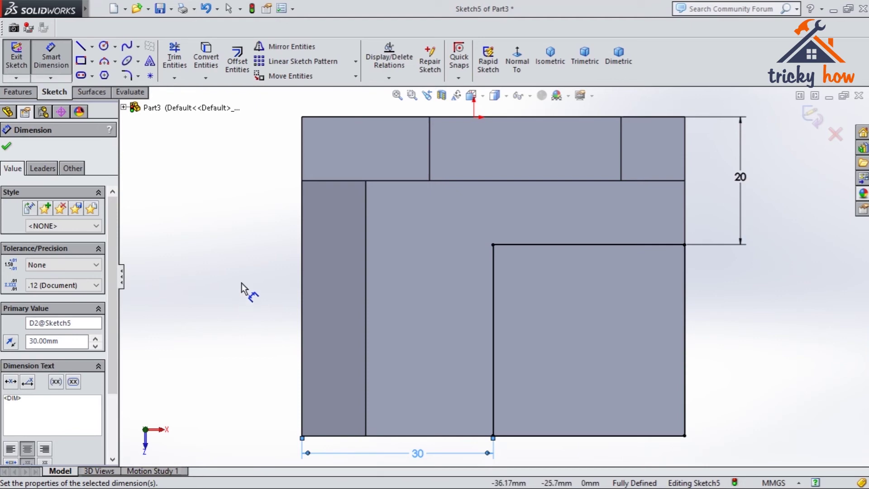
pyautogui.click(6, 148)
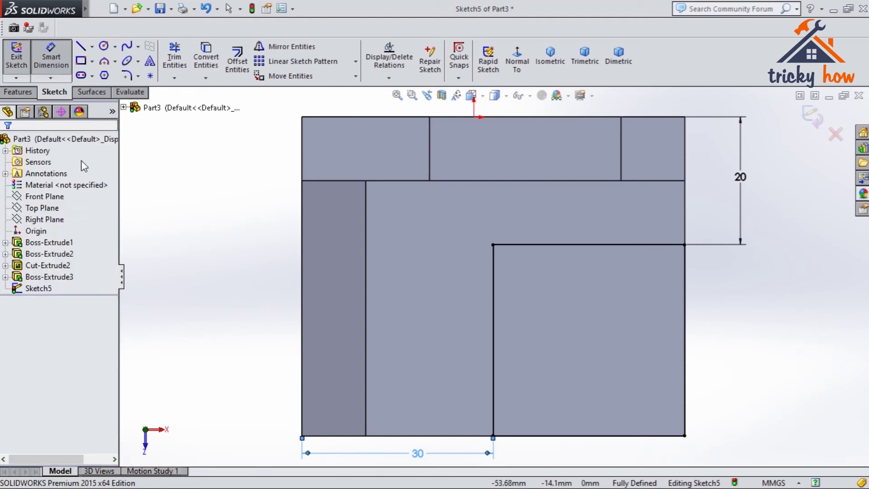
# Step: Cut-extrude the rectangle with a blind depth of 10 mm through the base plate to remove its corner
pyautogui.click(604, 341)
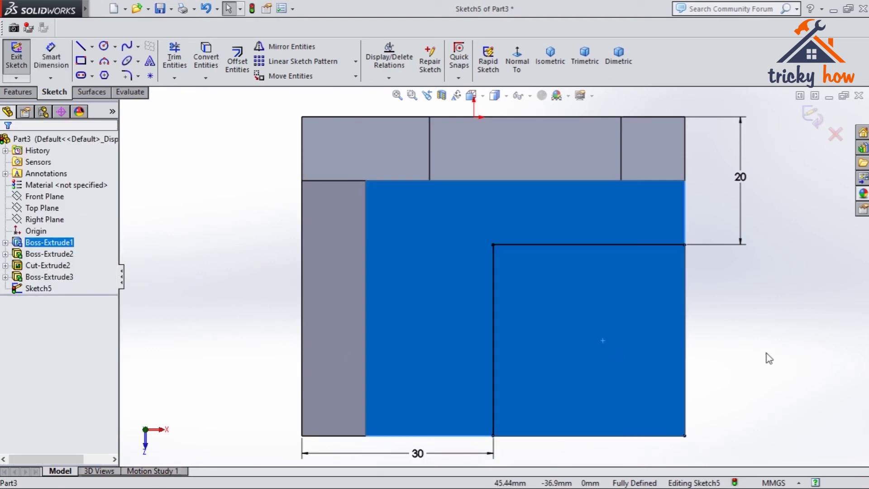
pyautogui.click(804, 351)
pyautogui.click(27, 93)
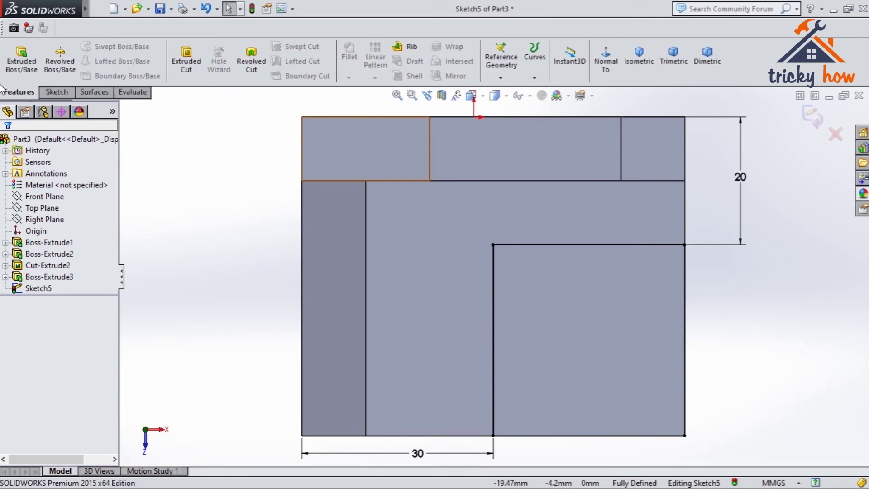
pyautogui.click(184, 64)
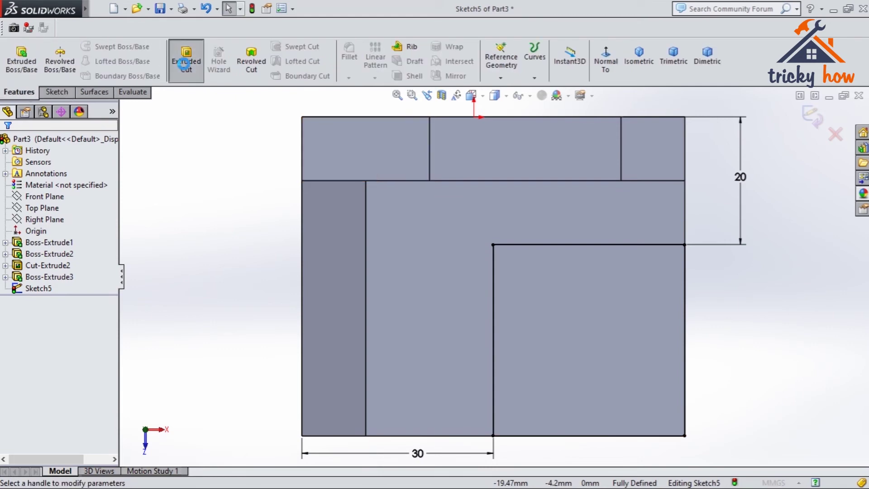
pyautogui.moveTo(796, 334)
pyautogui.mouseDown(button='middle')
pyautogui.moveTo(679, 310)
pyautogui.moveTo(732, 314)
pyautogui.mouseUp(button='middle')
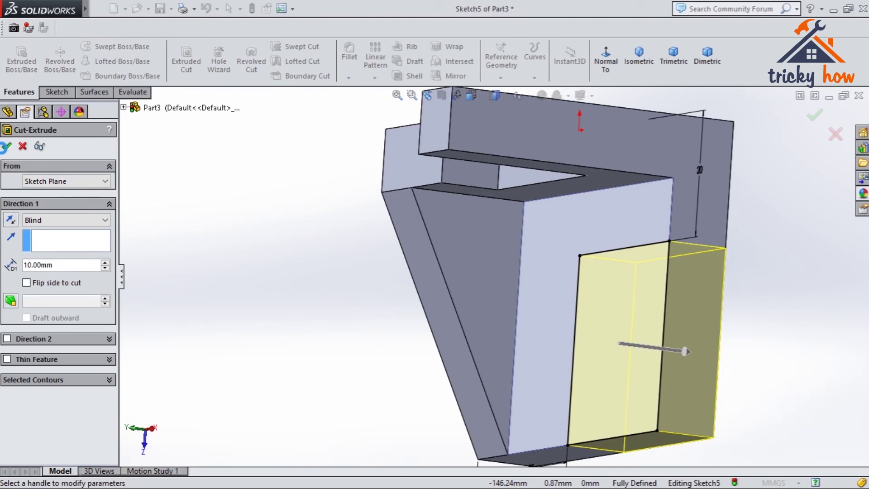
pyautogui.click(7, 146)
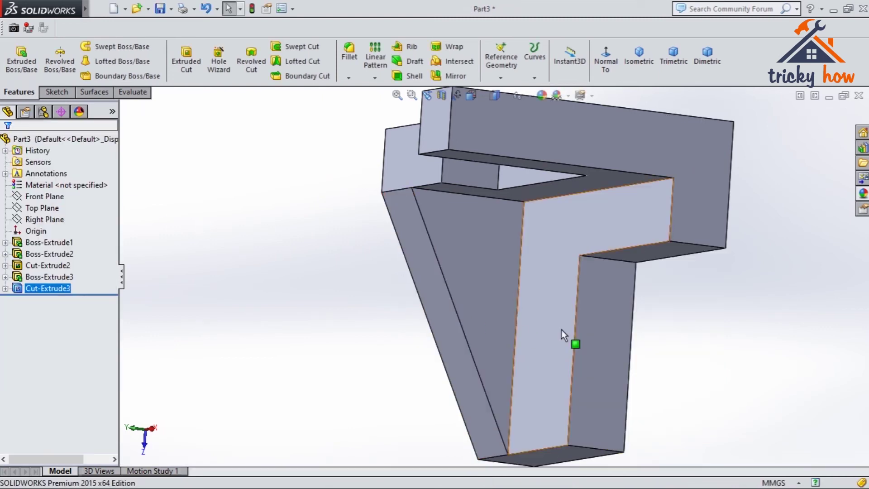
pyautogui.moveTo(733, 351); pyautogui.dragTo(764, 332, button='middle')
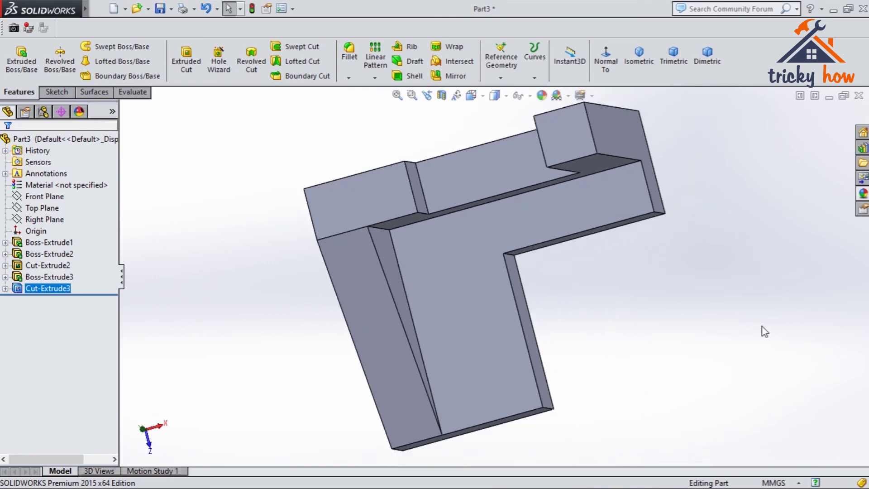
# Step: Check the corner radii in the 5.jpg drawing and fillet the tall arm's upper outer edge and the base plate's two free corner edges at 10 mm
pyautogui.moveTo(533, 457); pyautogui.dragTo(704, 393, button='middle')
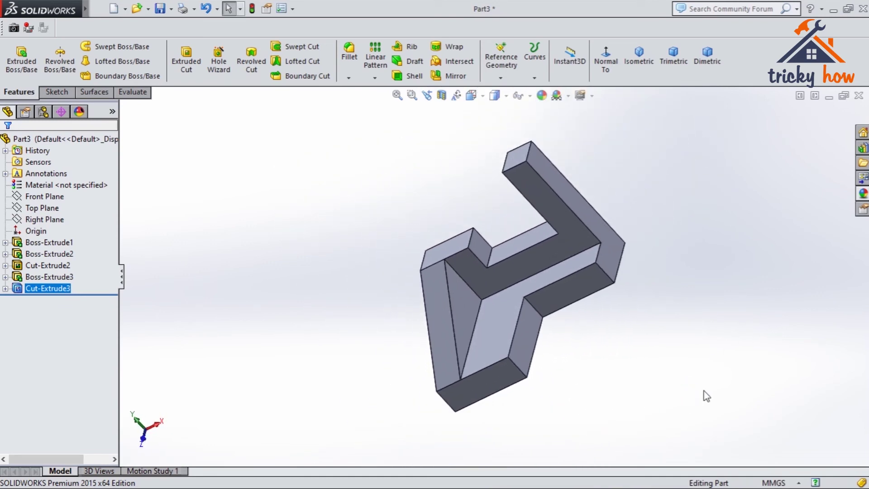
pyautogui.hotkey('alt', 'Tab')
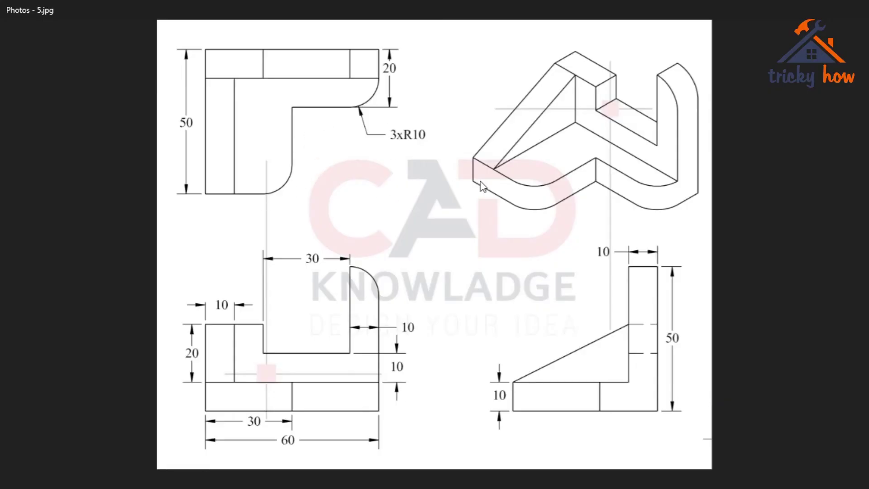
pyautogui.hotkey('alt', 'Tab')
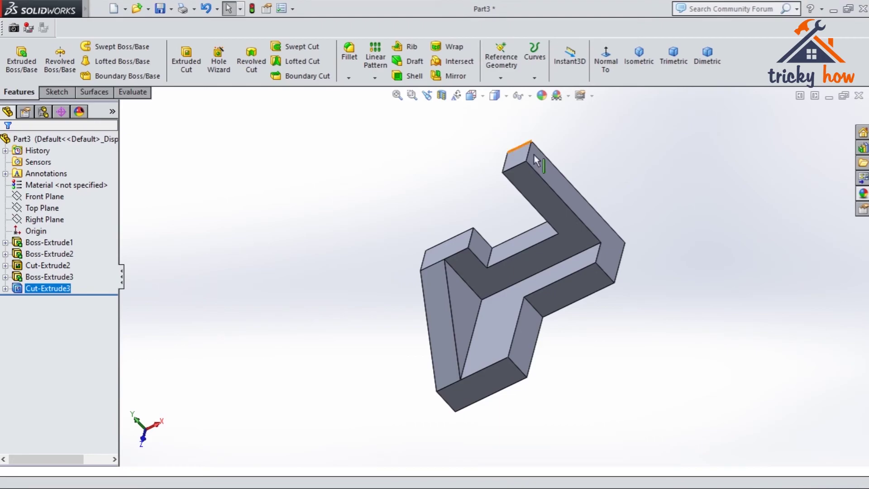
pyautogui.hotkey('alt', 'Tab')
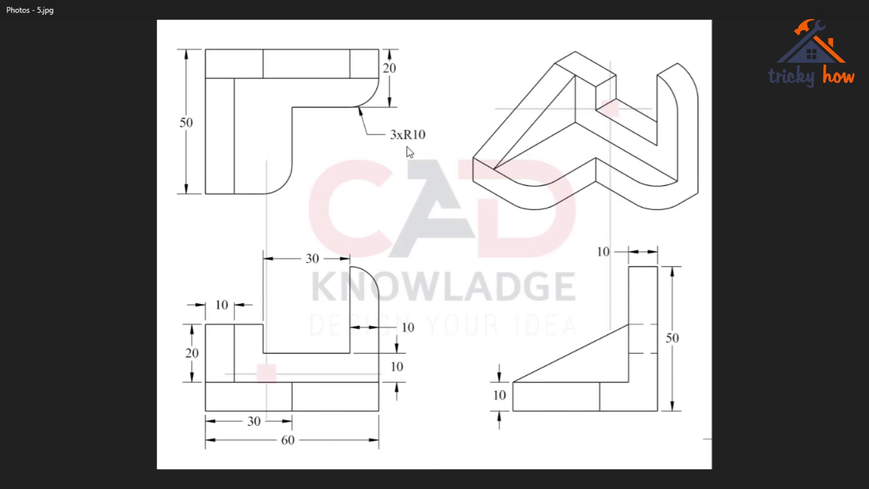
pyautogui.hotkey('alt', 'Tab')
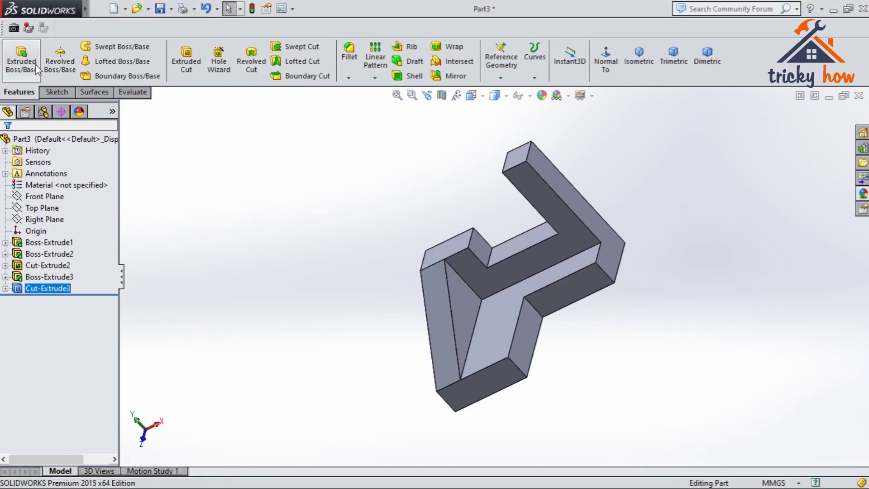
pyautogui.click(351, 55)
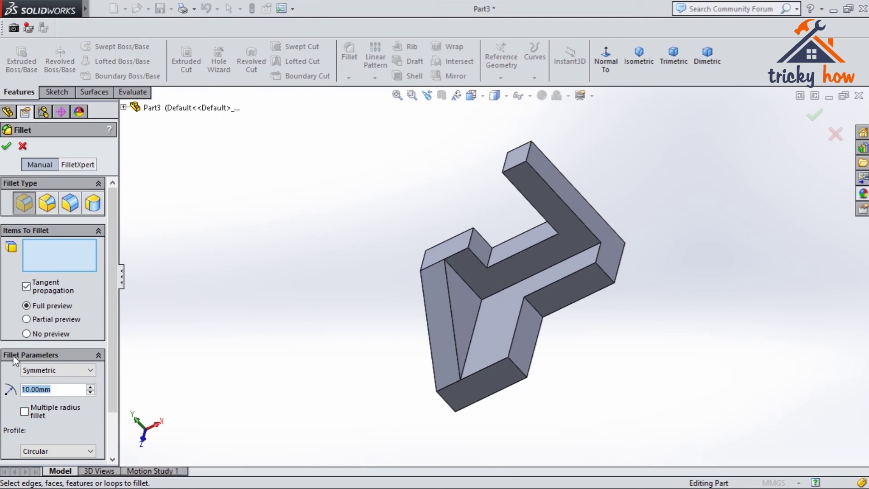
pyautogui.write('10')
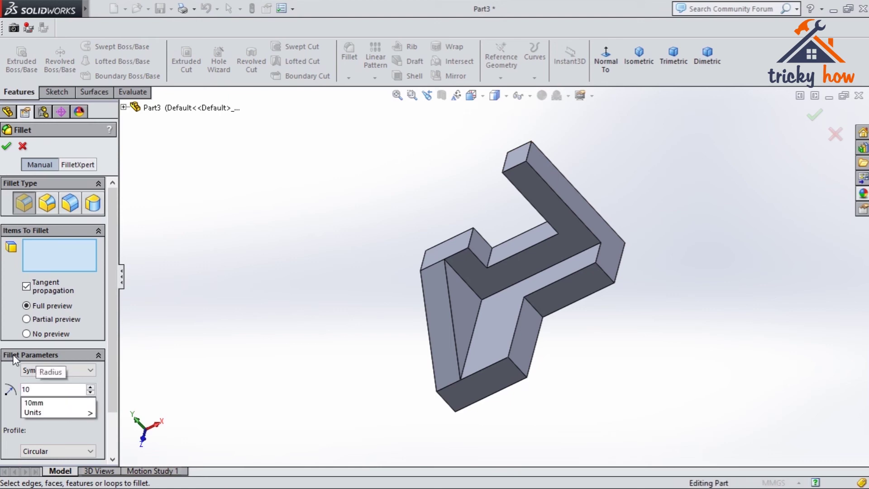
pyautogui.press('Return')
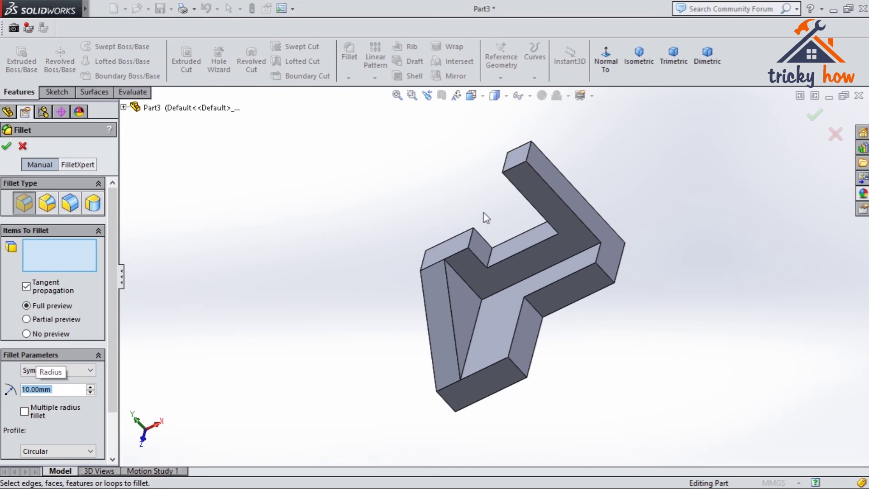
pyautogui.click(530, 149)
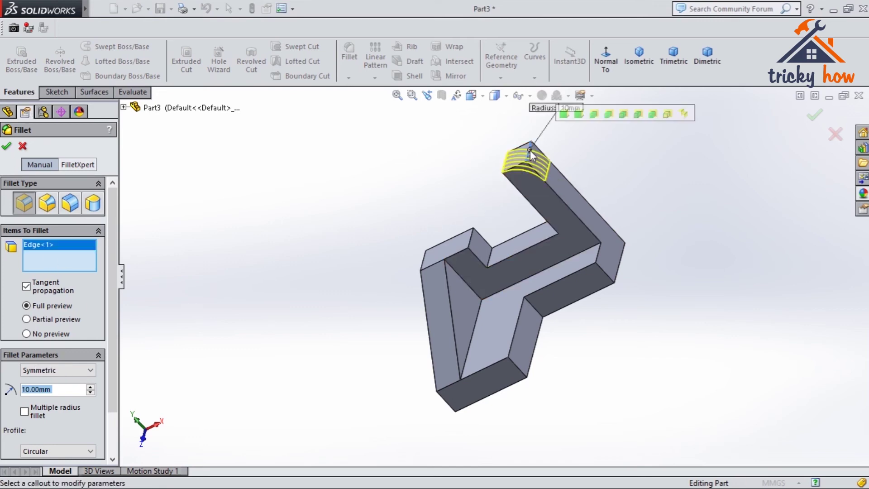
pyautogui.click(604, 273)
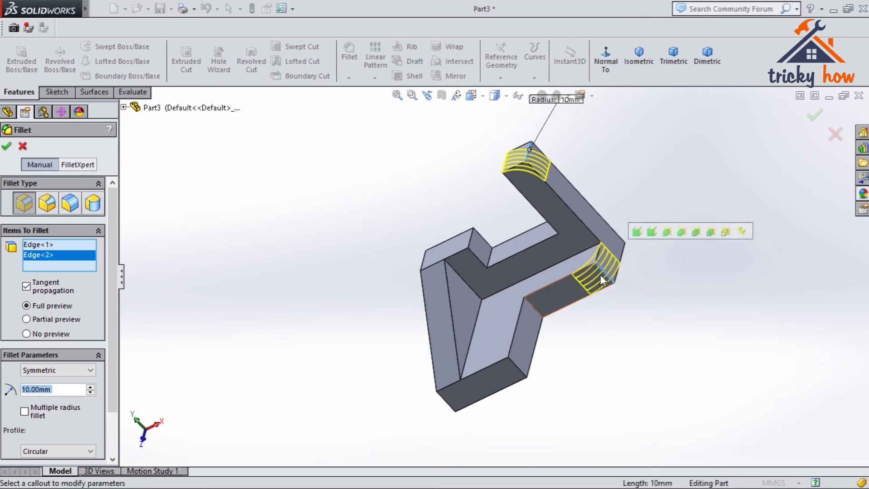
pyautogui.click(517, 369)
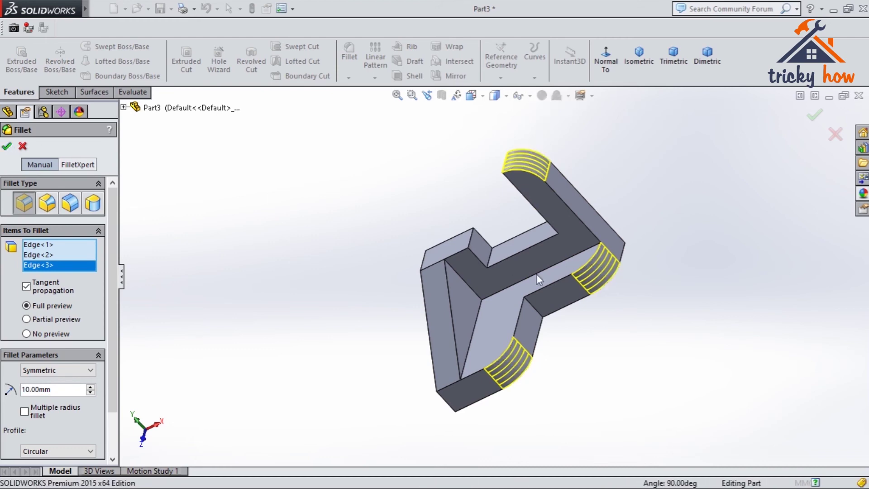
pyautogui.press('Return')
# Step: Apply the matte iron appearance from the Metal > Iron library to the whole part
pyautogui.moveTo(660, 301); pyautogui.dragTo(724, 361, button='middle')
pyautogui.moveTo(273, 306); pyautogui.dragTo(235, 177, button='middle')
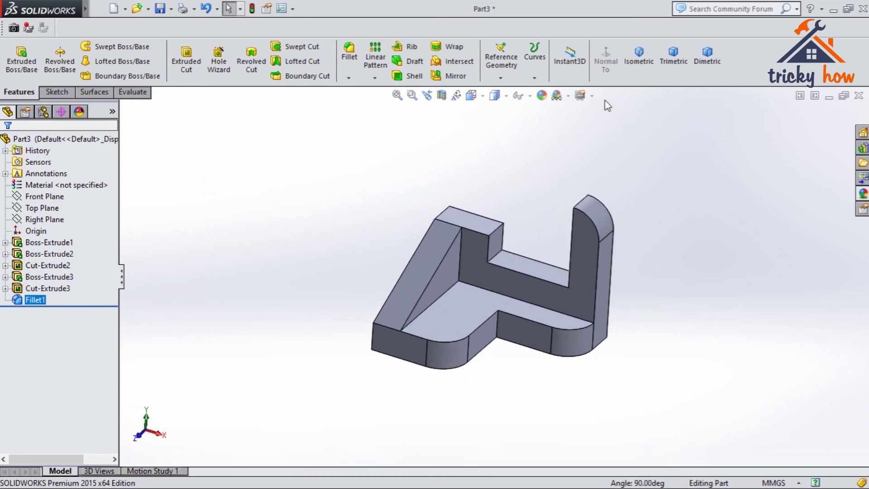
pyautogui.click(830, 137)
pyautogui.click(864, 195)
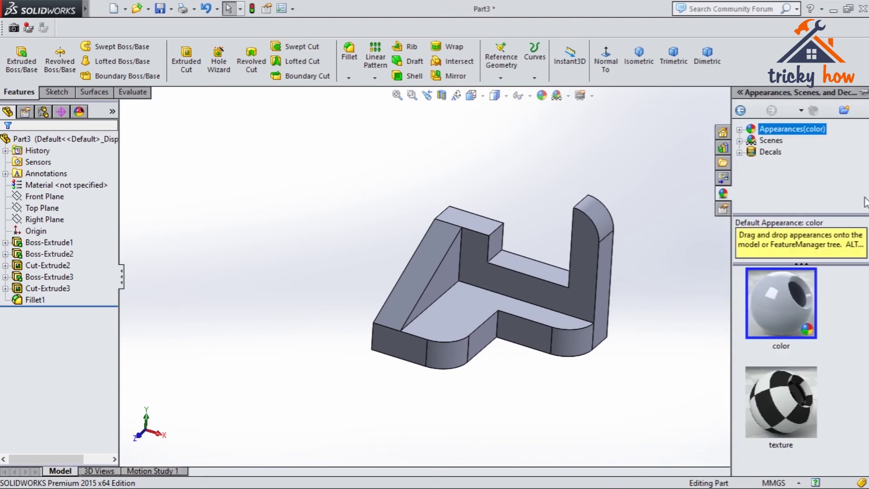
pyautogui.click(739, 130)
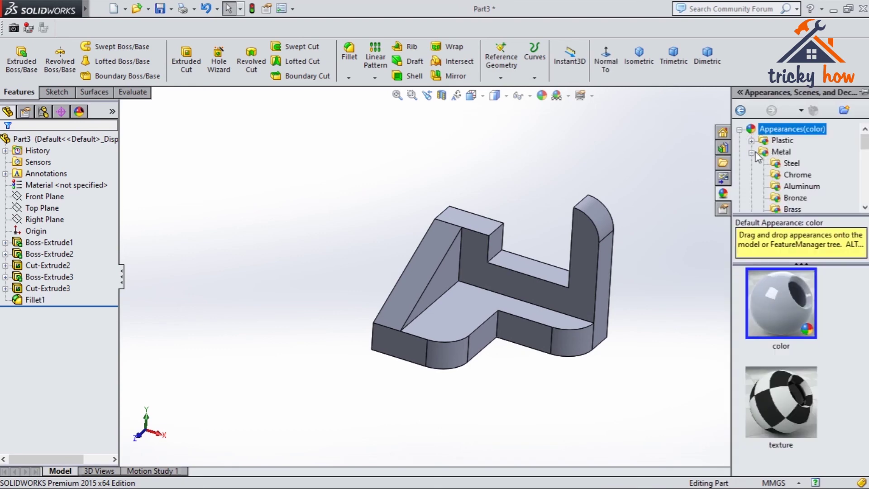
pyautogui.click(786, 154)
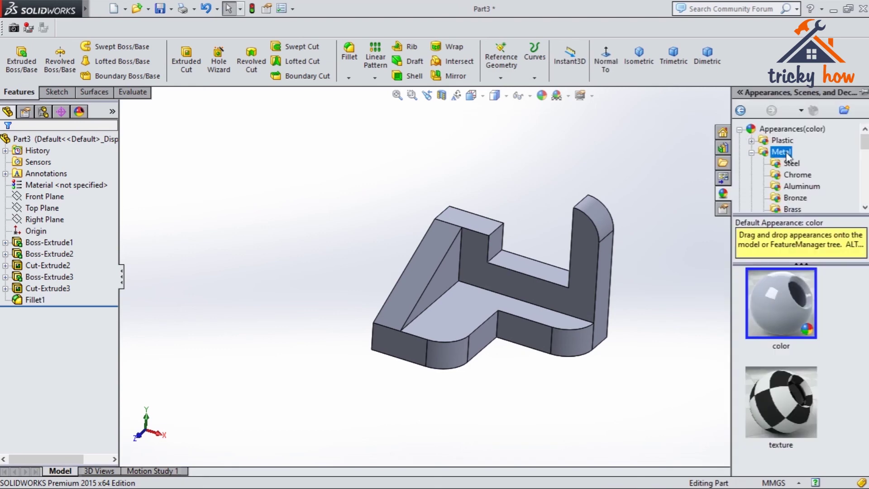
pyautogui.click(752, 152)
pyautogui.scroll(-5, 797, 167)
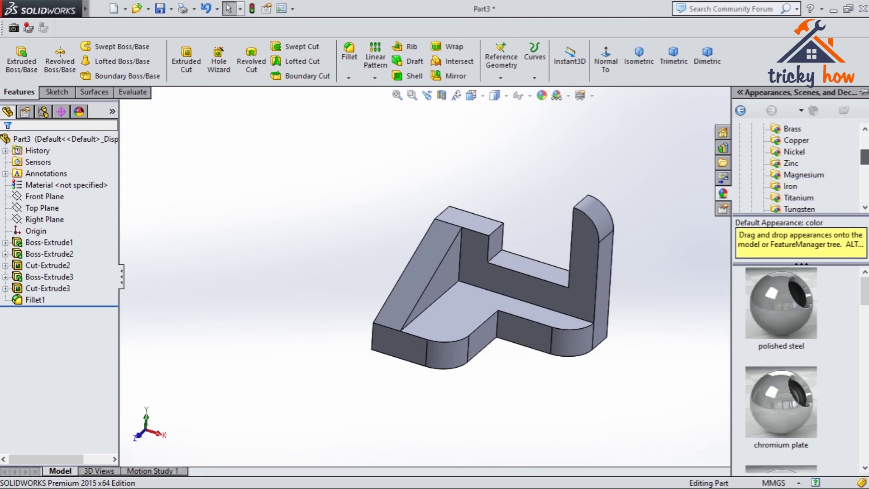
pyautogui.click(792, 187)
pyautogui.moveTo(865, 285)
pyautogui.mouseDown()
pyautogui.moveTo(865, 327)
pyautogui.moveTo(865, 285)
pyautogui.mouseUp()
pyautogui.doubleClick(773, 309)
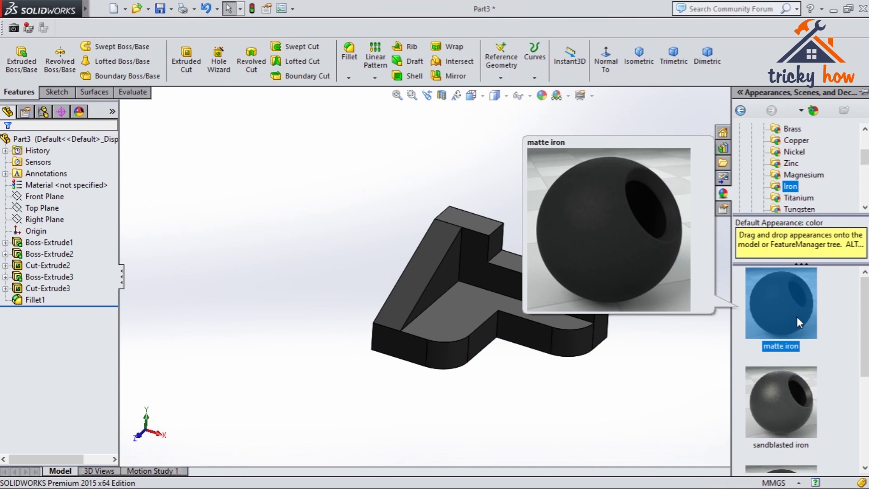
# Step: Edit the whole part's matte iron appearance and recolour it to the medium grey standard swatch, RGB 128, 128, 128
pyautogui.scroll(-5, 651, 255)
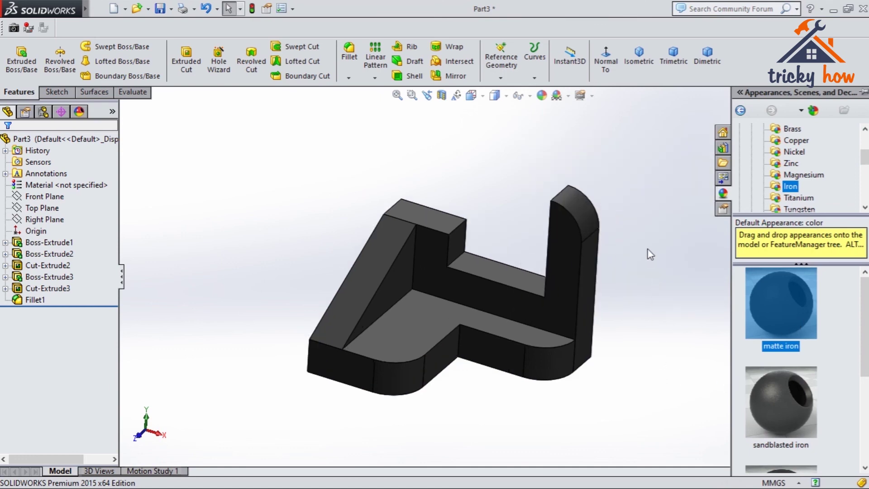
pyautogui.moveTo(612, 275)
pyautogui.mouseDown(button='middle')
pyautogui.moveTo(626, 258)
pyautogui.moveTo(601, 285)
pyautogui.moveTo(612, 292)
pyautogui.mouseUp(button='middle')
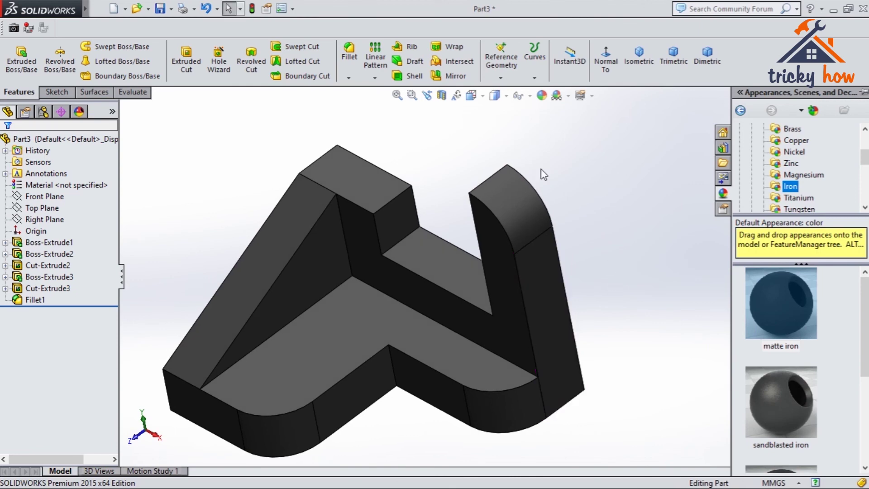
pyautogui.click(543, 96)
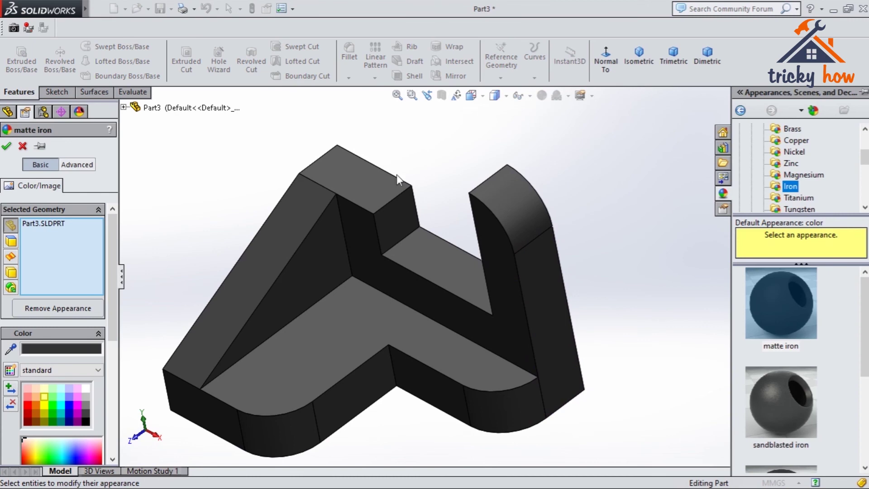
pyautogui.scroll(-3, 113, 305)
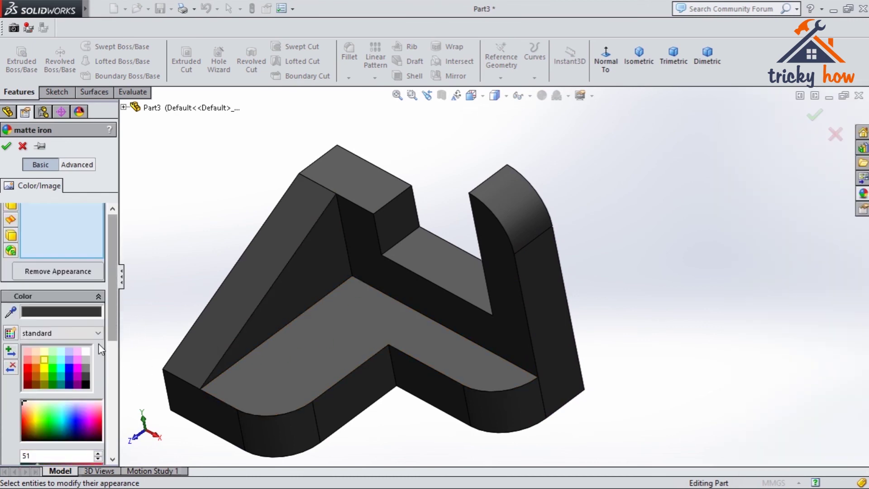
pyautogui.click(75, 309)
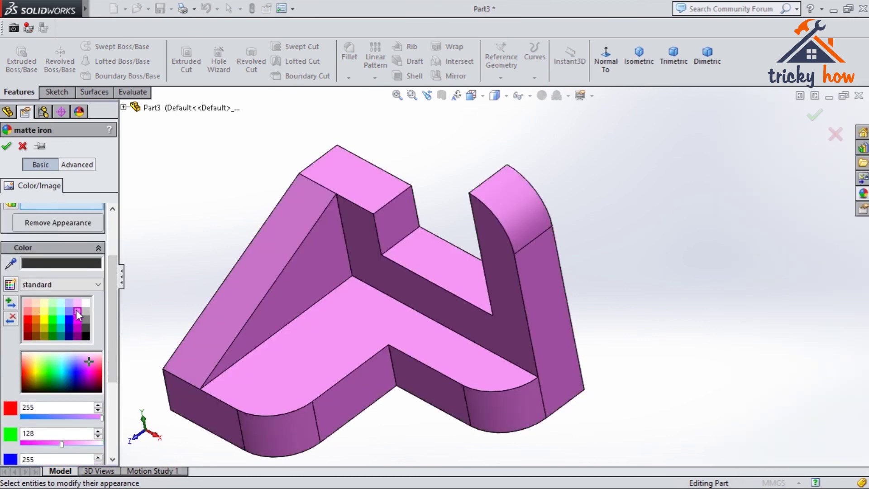
pyautogui.click(86, 302)
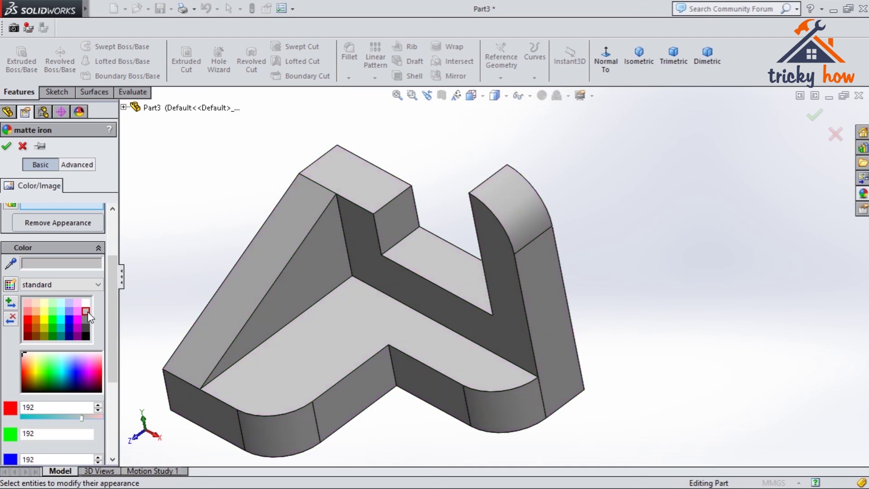
pyautogui.click(86, 311)
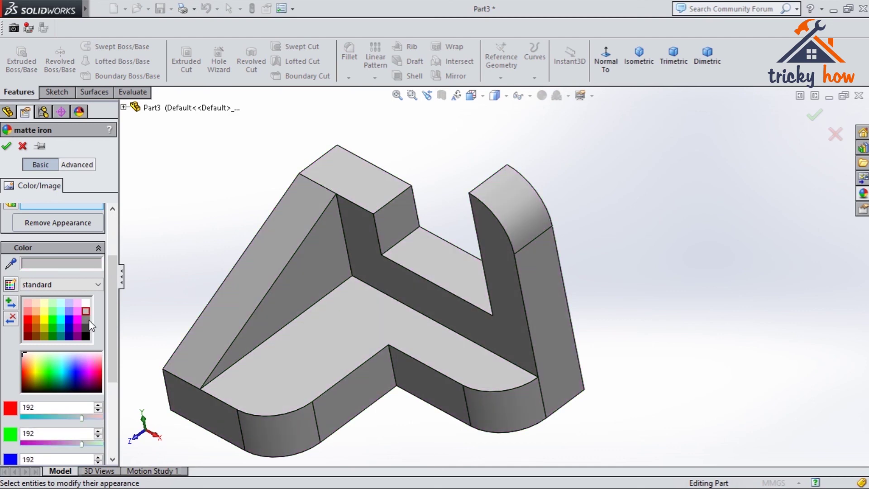
pyautogui.click(86, 319)
pyautogui.scroll(-1, 241, 262)
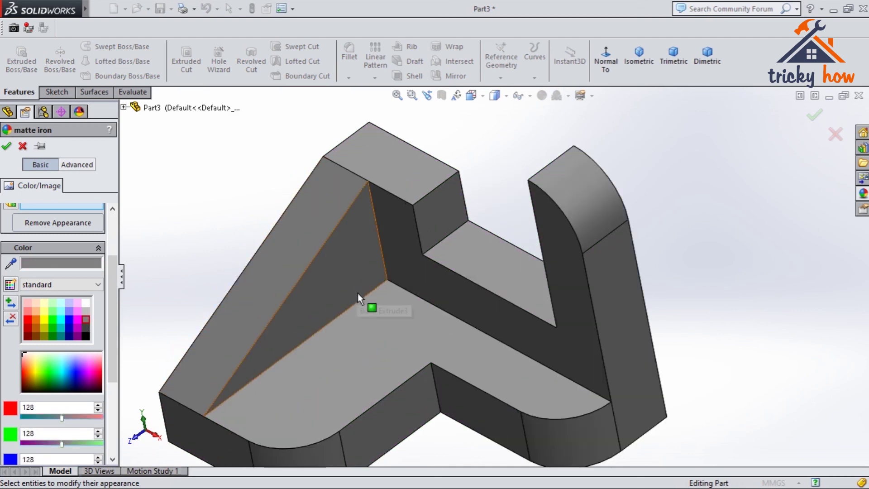
pyautogui.scroll(1, 357, 292)
pyautogui.moveTo(672, 277); pyautogui.dragTo(674, 249, button='middle')
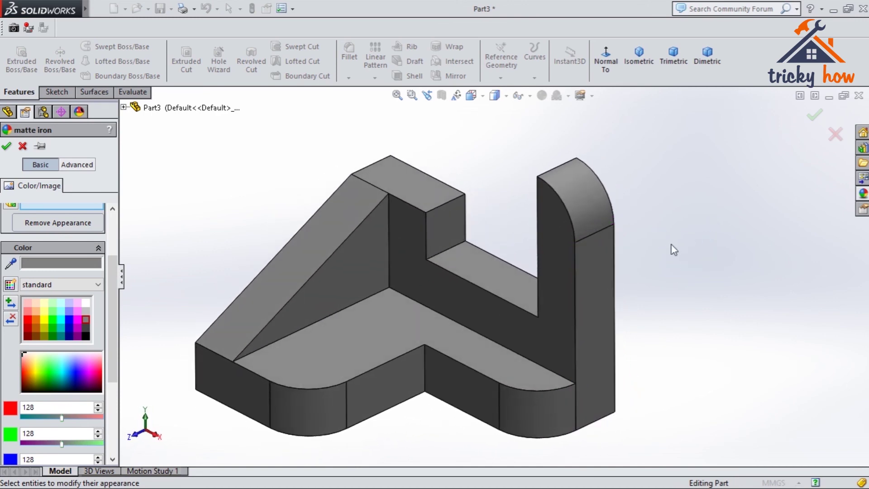
pyautogui.click(820, 115)
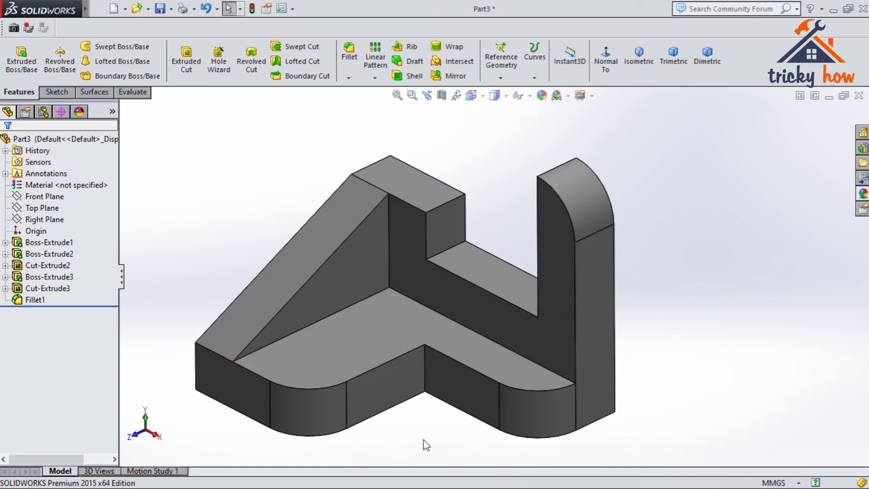
pyautogui.moveTo(423, 442); pyautogui.dragTo(807, 459, button='middle')
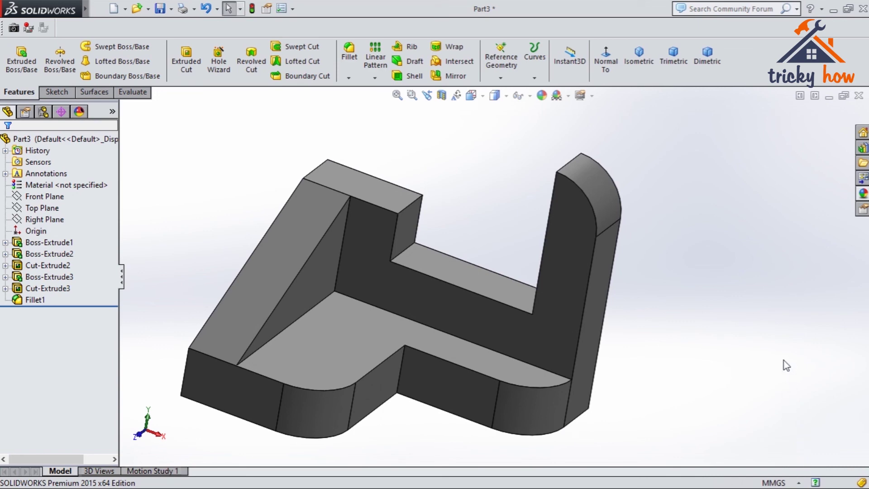
pyautogui.moveTo(784, 360); pyautogui.dragTo(767, 350, button='middle')
pyautogui.press('Escape')
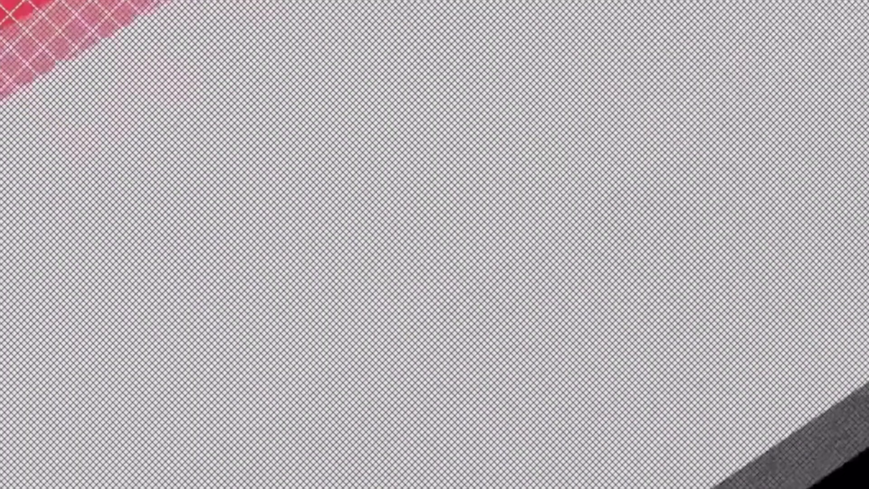